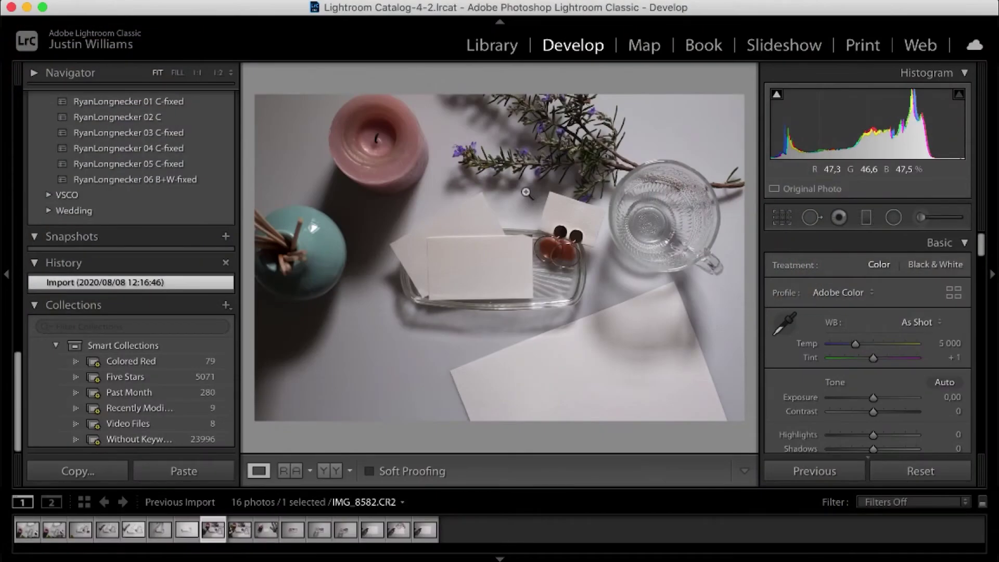
# - Paste the K2 profile and +0.70 exposure onto IMG_8582, recrop it, and rate it four stars
pyautogui.press('super+shift+v')
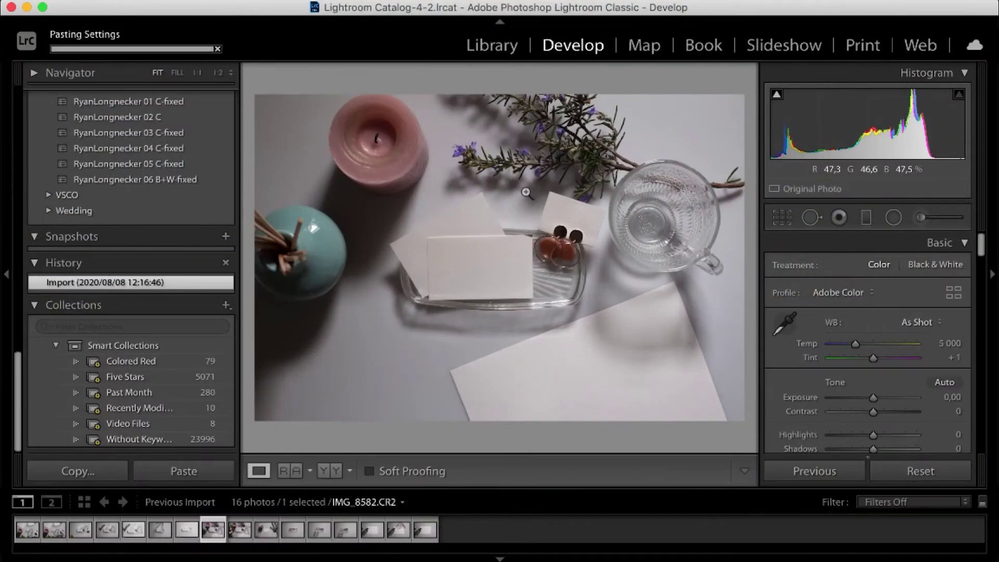
pyautogui.click(782, 218)
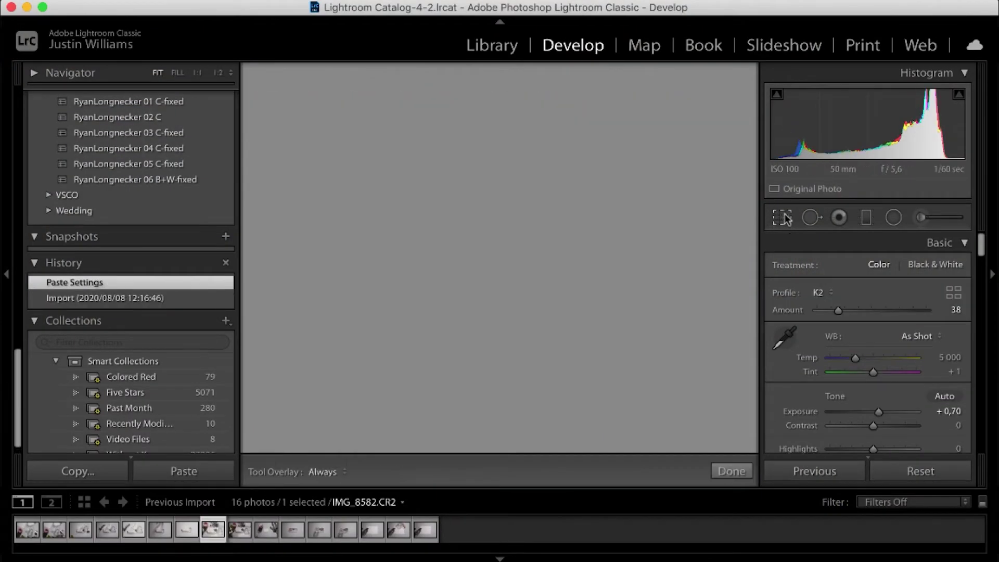
pyautogui.moveTo(472, 280); pyautogui.dragTo(504, 257)
pyautogui.click(732, 471)
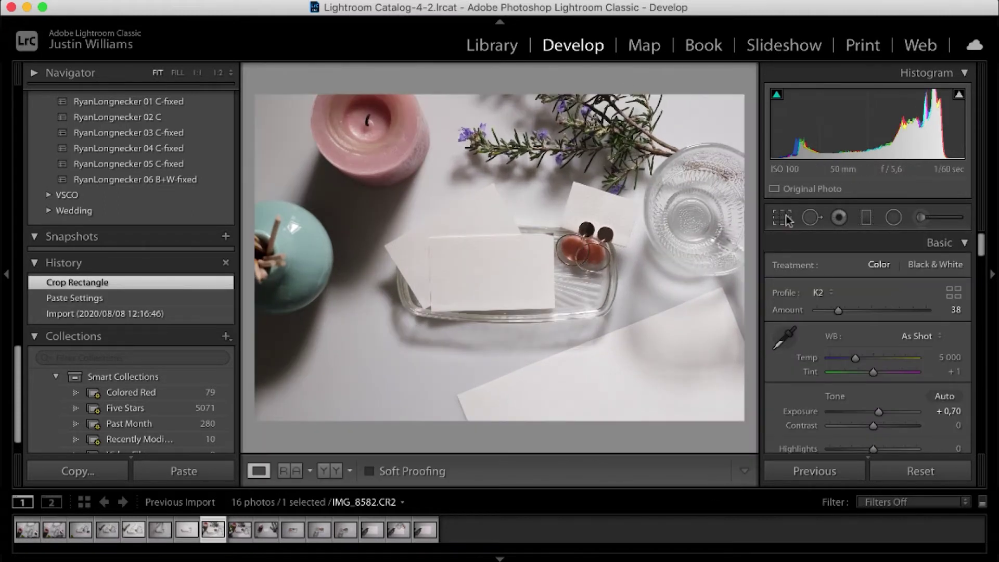
pyautogui.click(785, 219)
pyautogui.moveTo(623, 226); pyautogui.dragTo(585, 240)
pyautogui.click(728, 469)
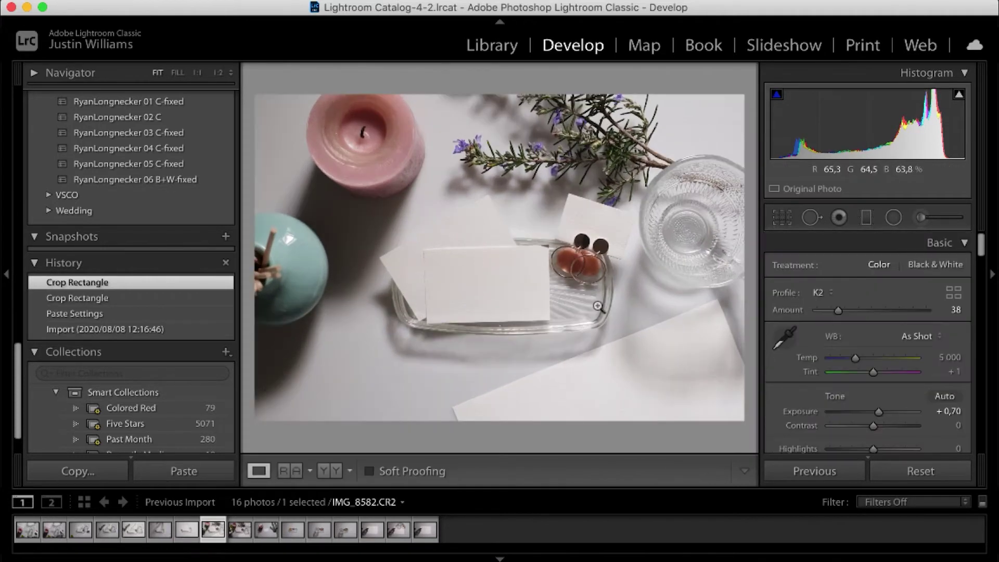
pyautogui.press('4')
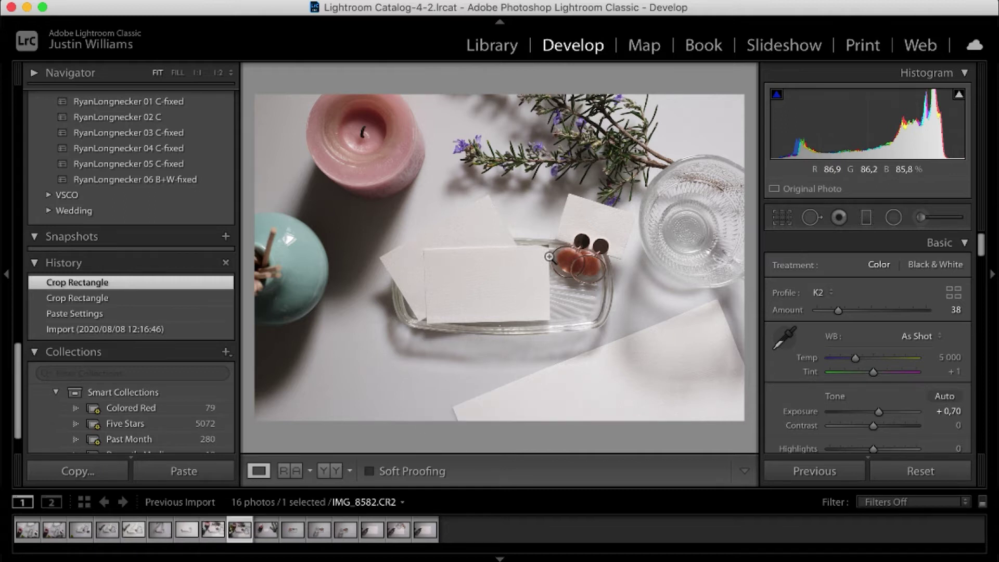
# - Paste the same settings onto IMG_8585, rate it five stars, then paste them onto IMG_8587
pyautogui.press('Right')
pyautogui.press('Right')
pyautogui.press('super+shift+v')
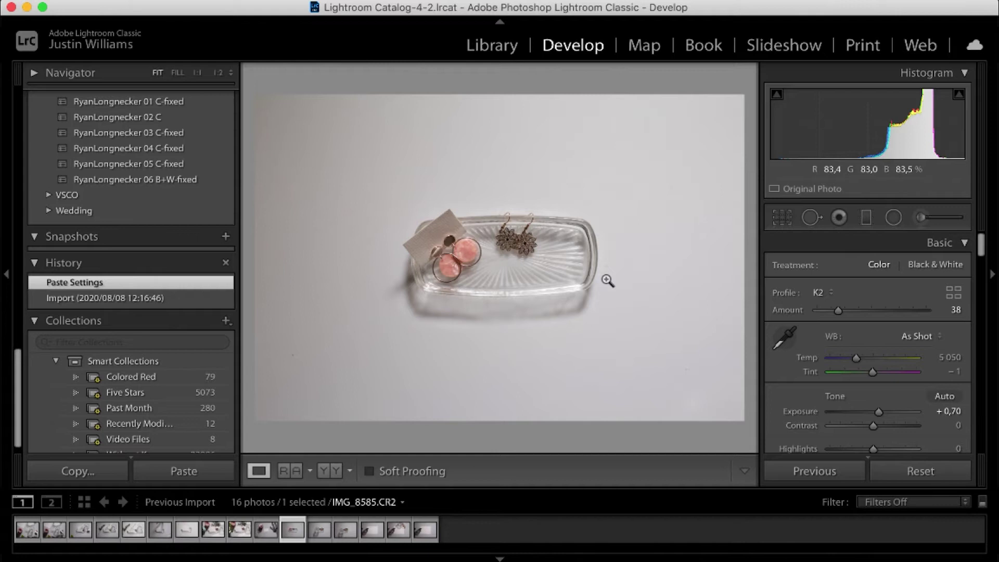
pyautogui.press('5')
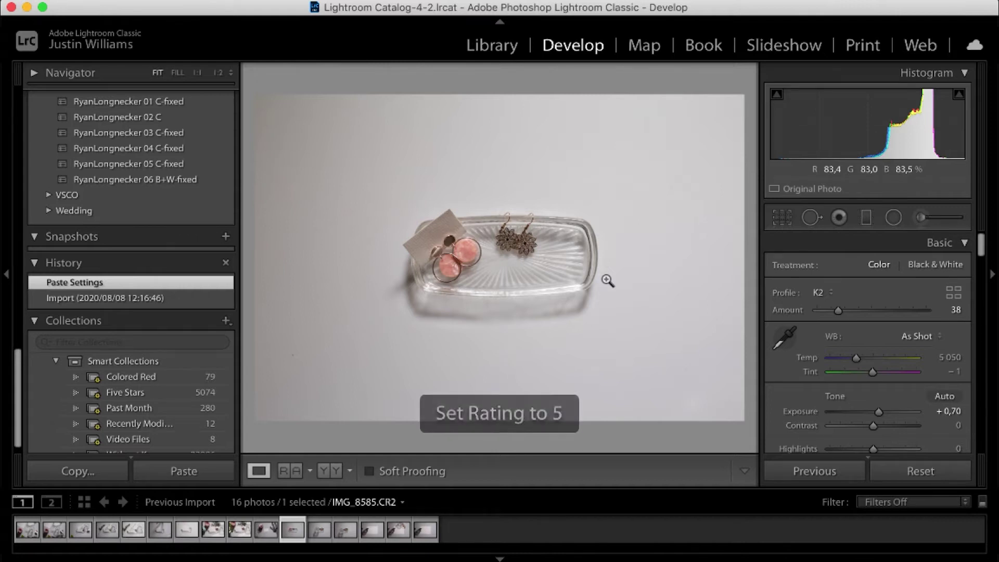
pyautogui.press('Right')
pyautogui.press('Right')
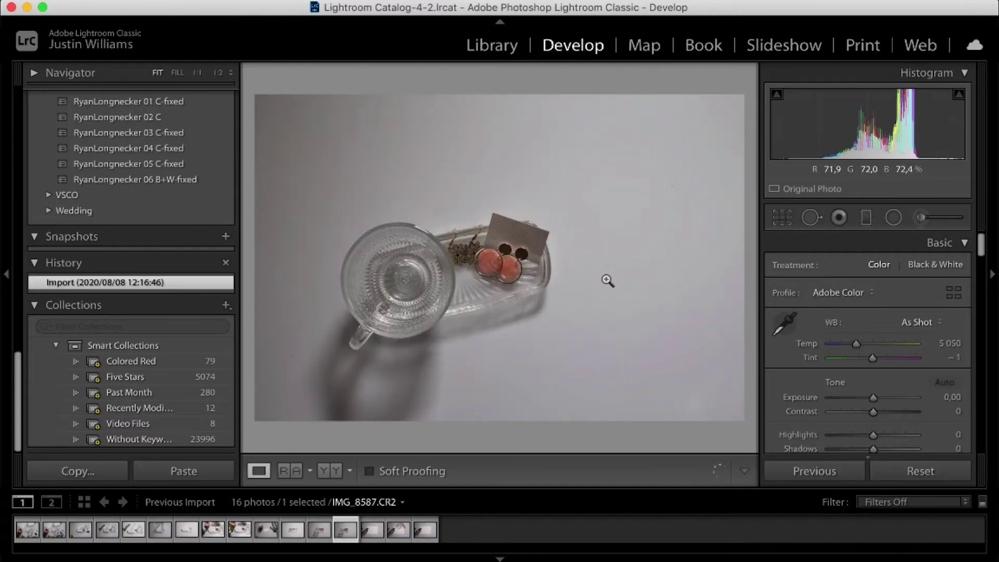
pyautogui.press('super+shift+v')
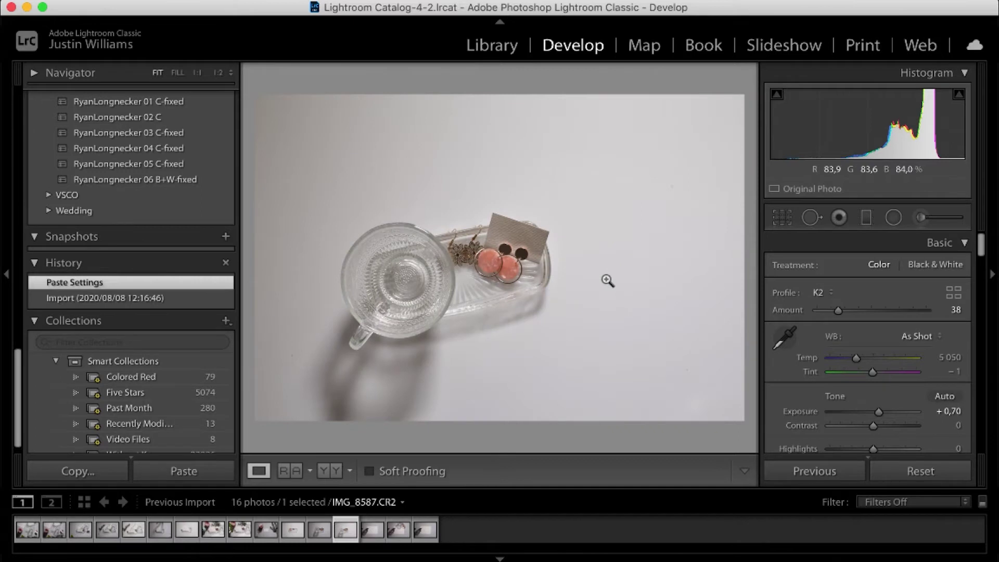
# - Crop IMG_8587 tighter from the top-right corner and rate it five stars
pyautogui.click(790, 219)
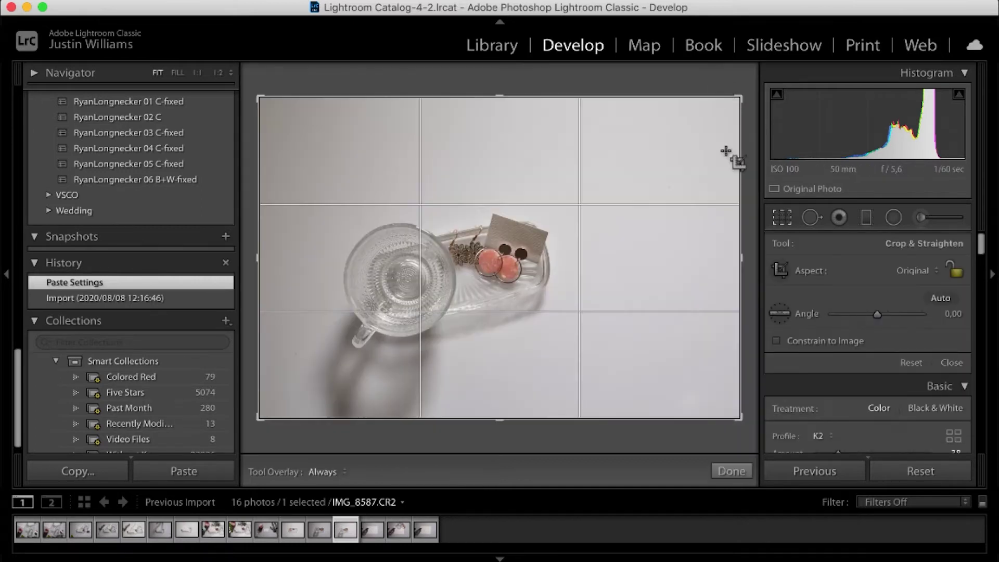
pyautogui.moveTo(739, 94); pyautogui.dragTo(711, 93)
pyautogui.moveTo(604, 231); pyautogui.dragTo(621, 239)
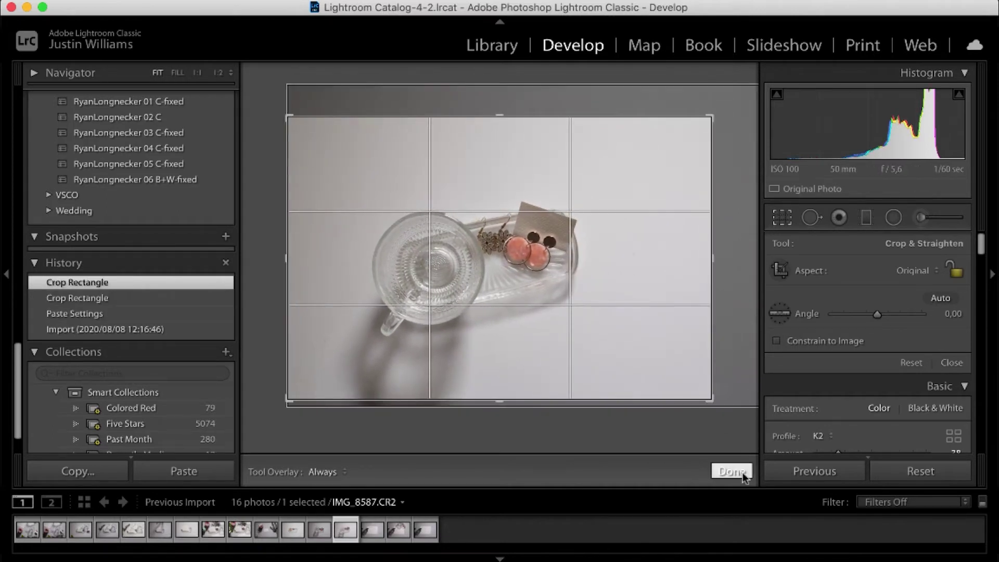
pyautogui.click(739, 471)
pyautogui.press('5')
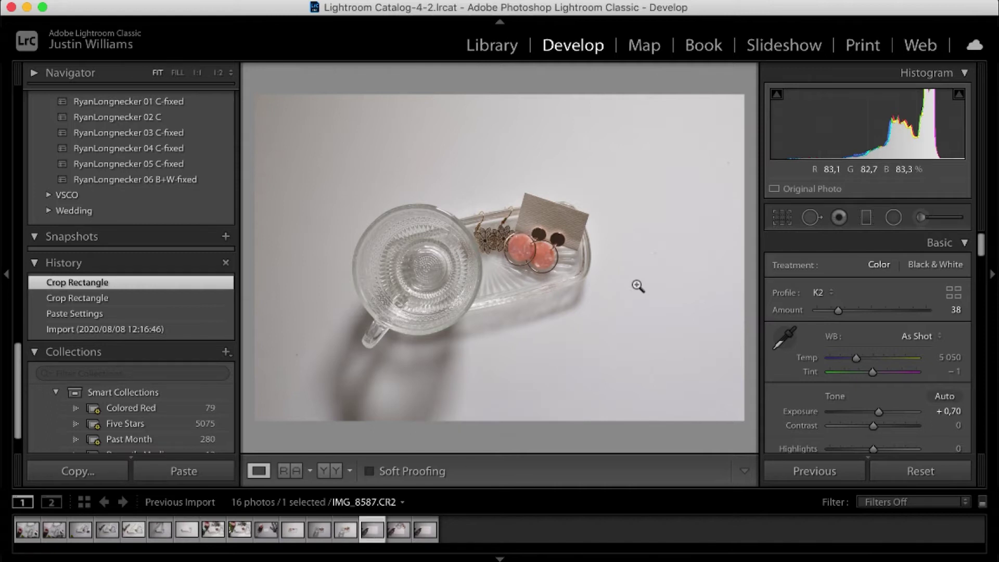
# - Paste the K2, +0.70 exposure settings onto IMG_8588 (five stars) and IMG_8589
pyautogui.press('Right')
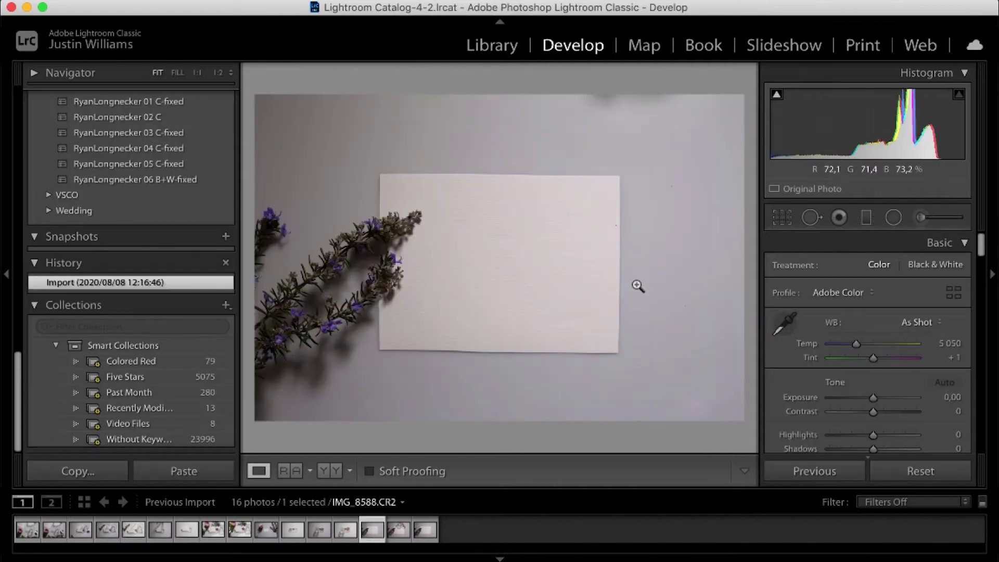
pyautogui.press('Right')
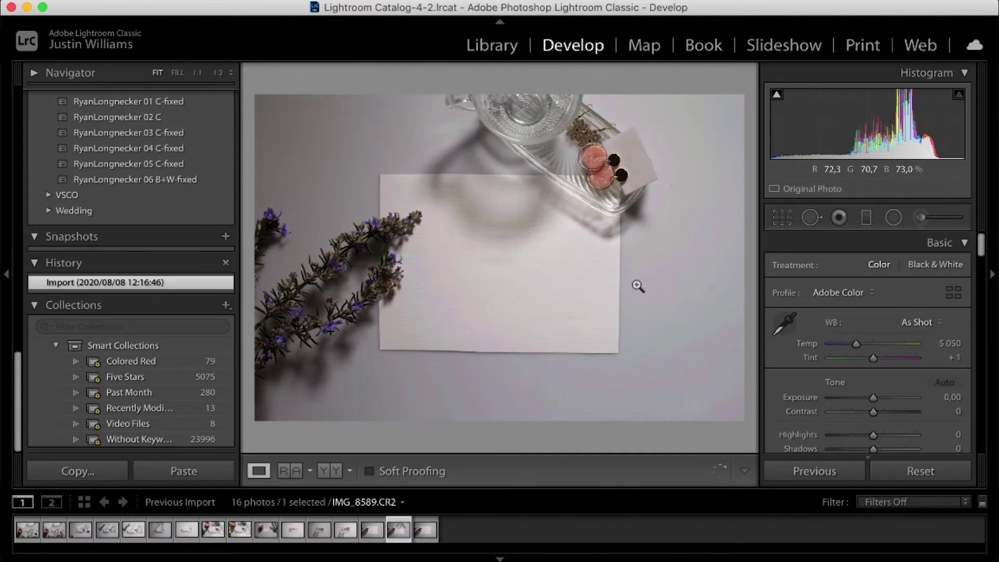
pyautogui.press('Left')
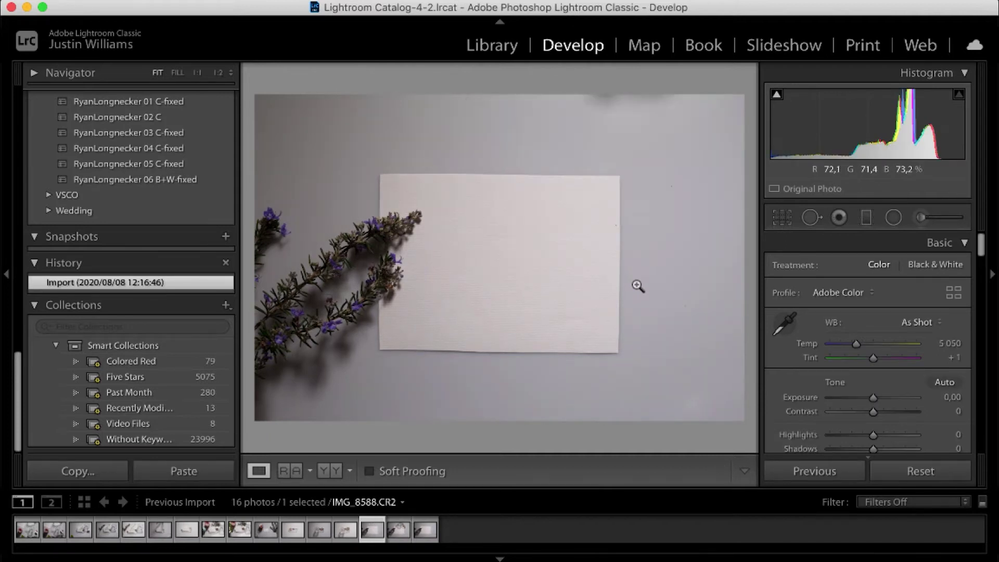
pyautogui.press('super+shift+v')
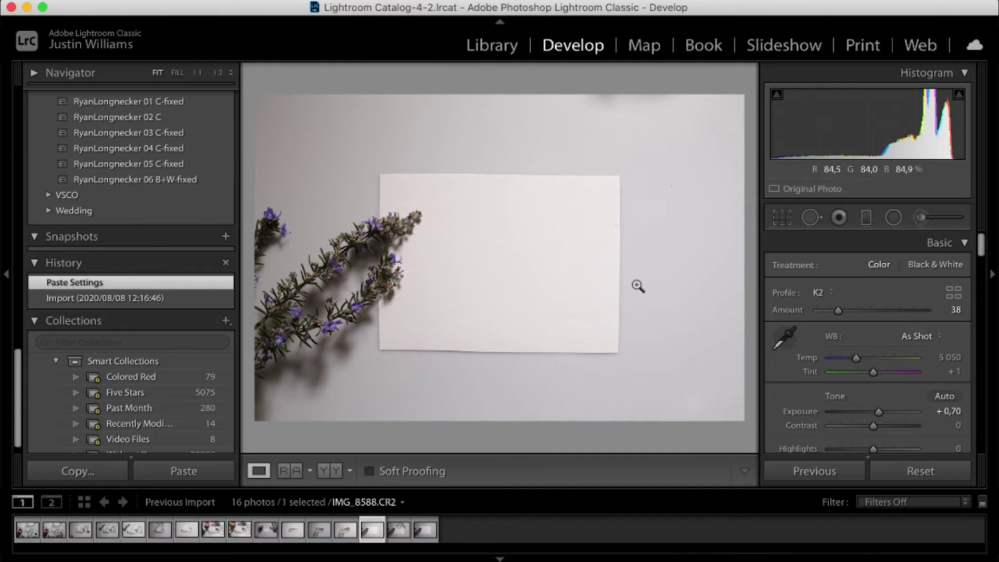
pyautogui.press('5')
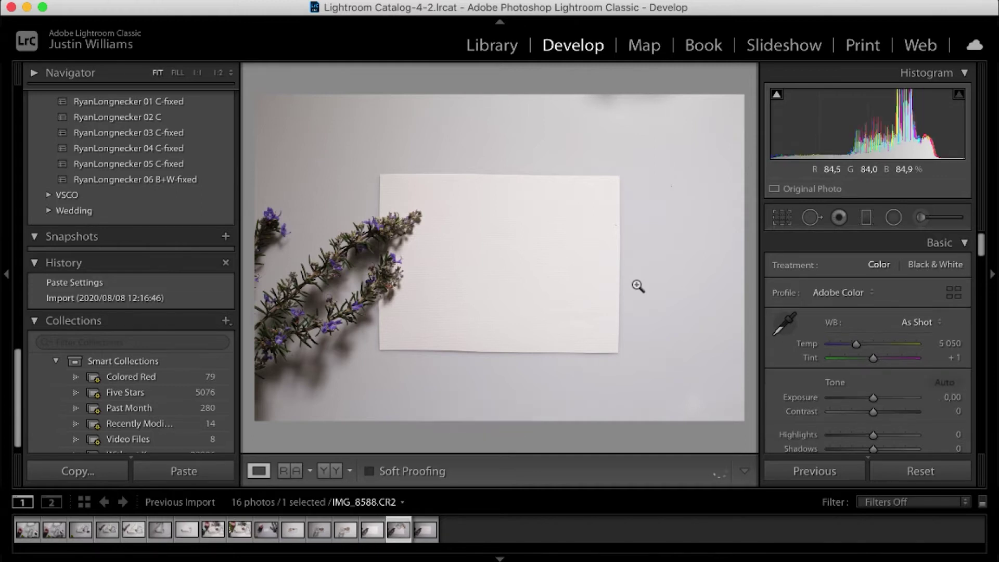
pyautogui.press('Right')
pyautogui.press('Left')
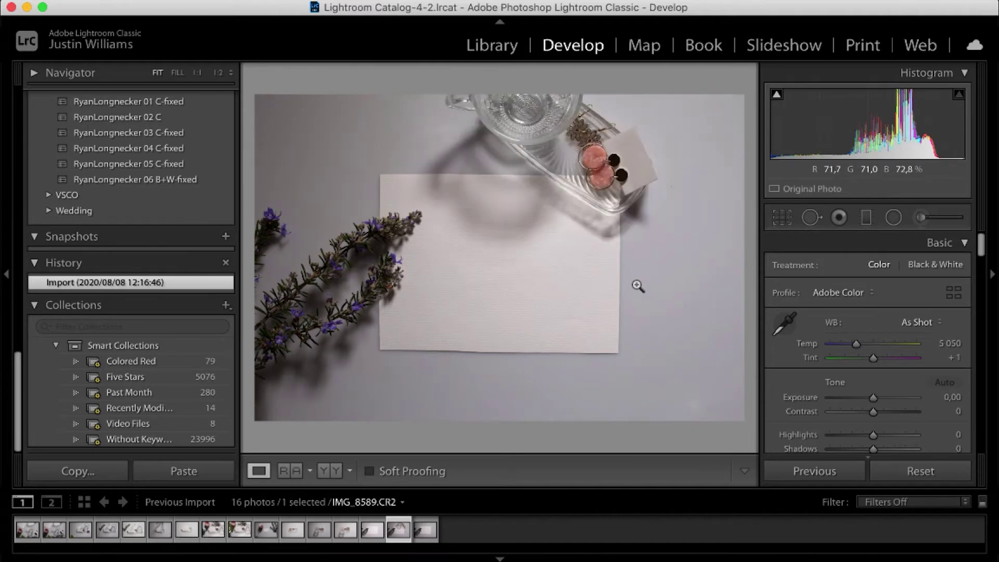
pyautogui.press('super+shift+v')
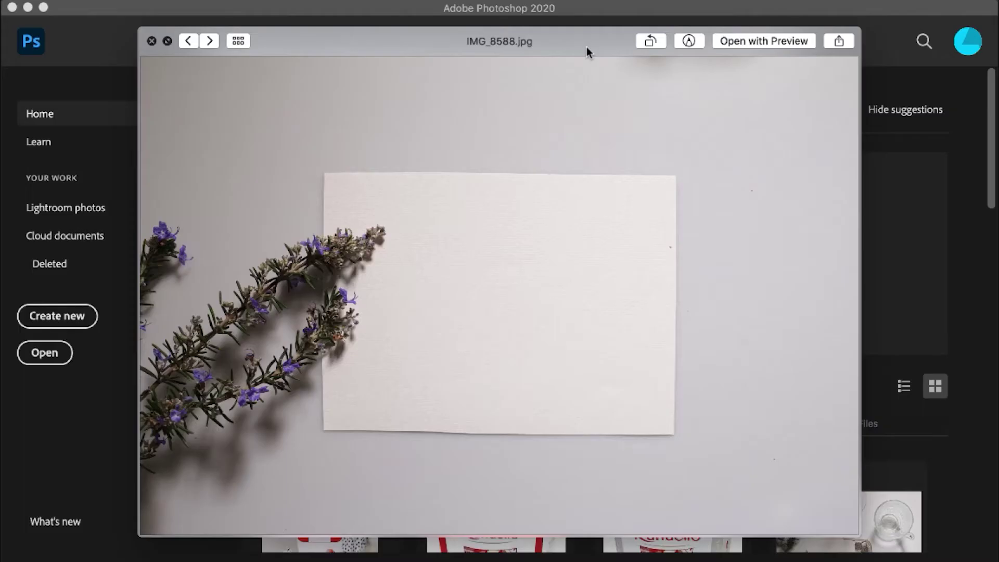
# - Step back through the exported JPEG previews in Quick Look and open IMG_8583.jpg
pyautogui.press('Left')
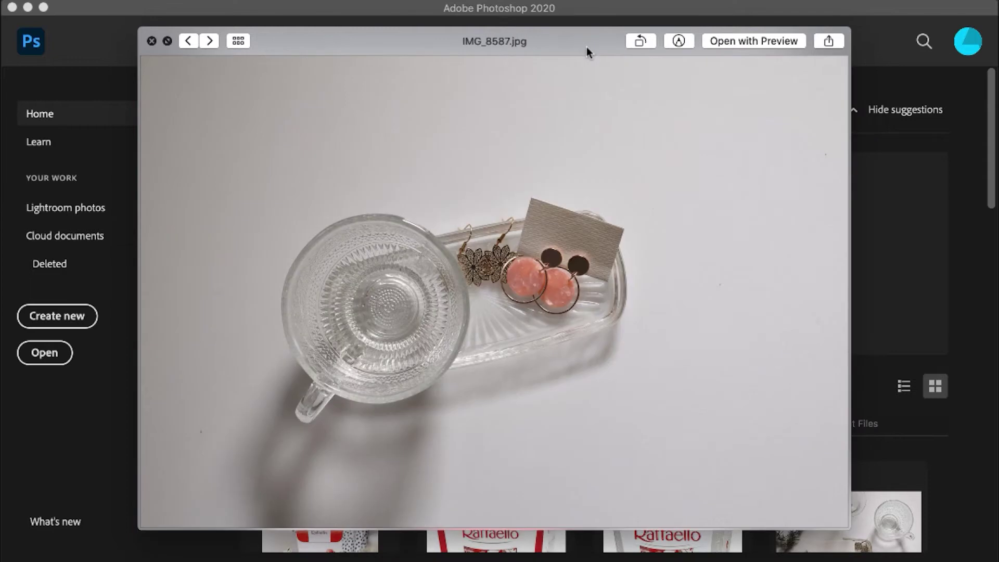
pyautogui.press('Left')
pyautogui.press('Left')
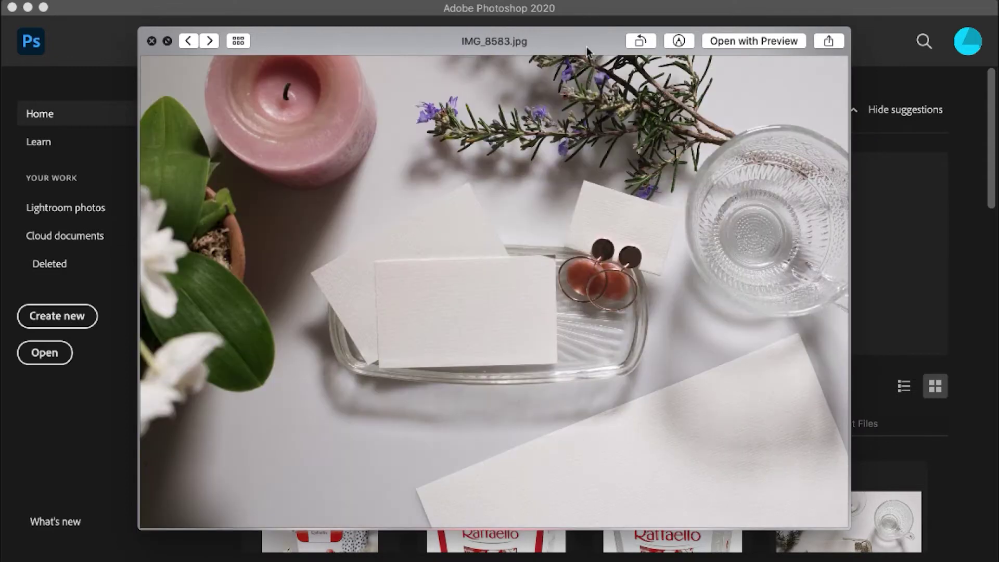
pyautogui.press('Left')
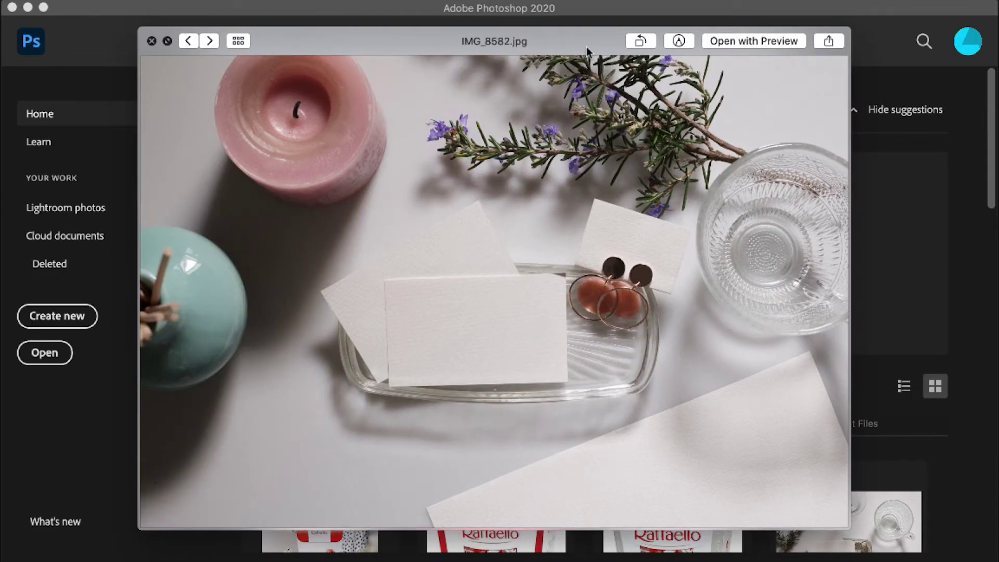
pyautogui.press('Left')
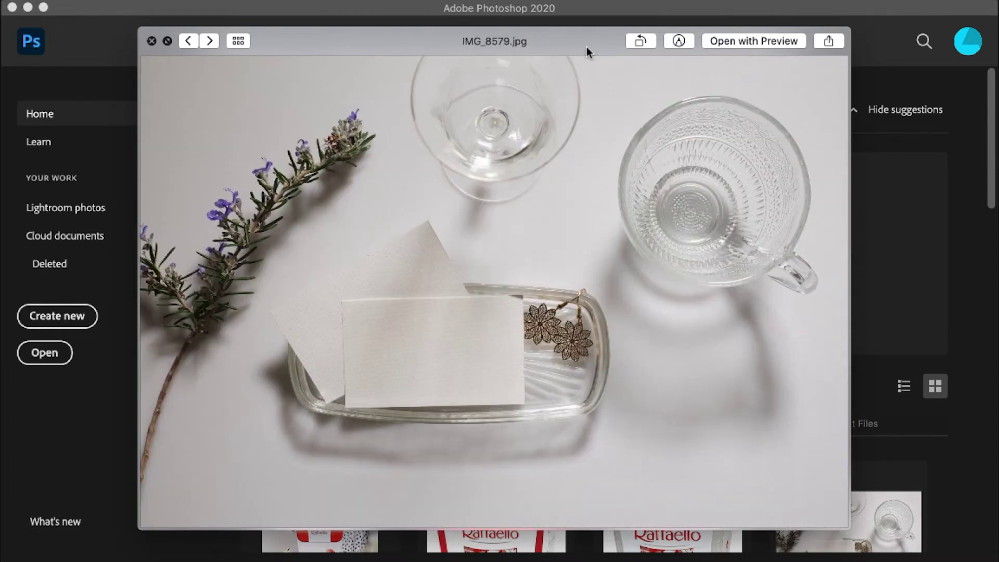
pyautogui.press('space')
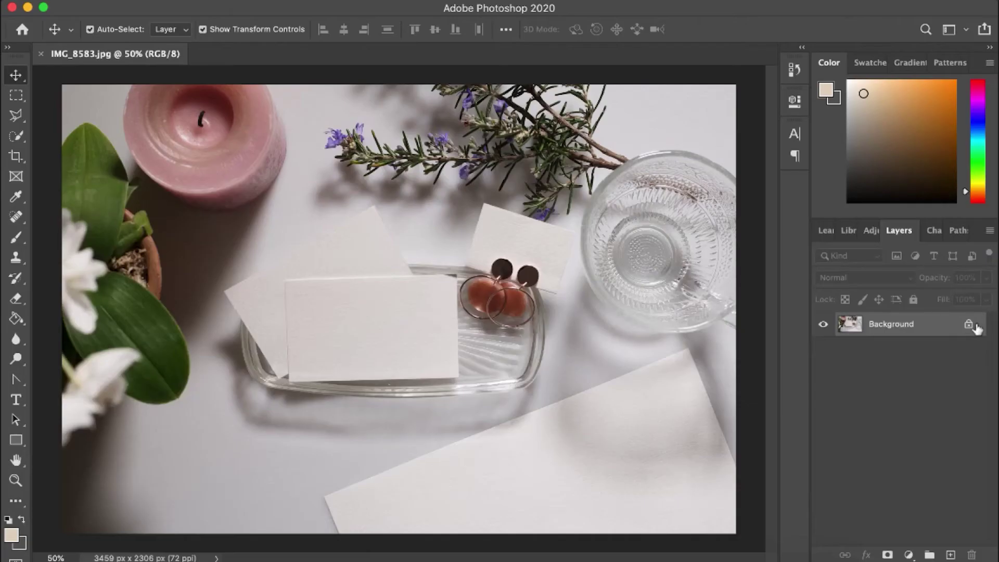
# - Draw a beige-filled 894 × 506 px rectangle over the front business card
pyautogui.scroll(10, 370, 328)
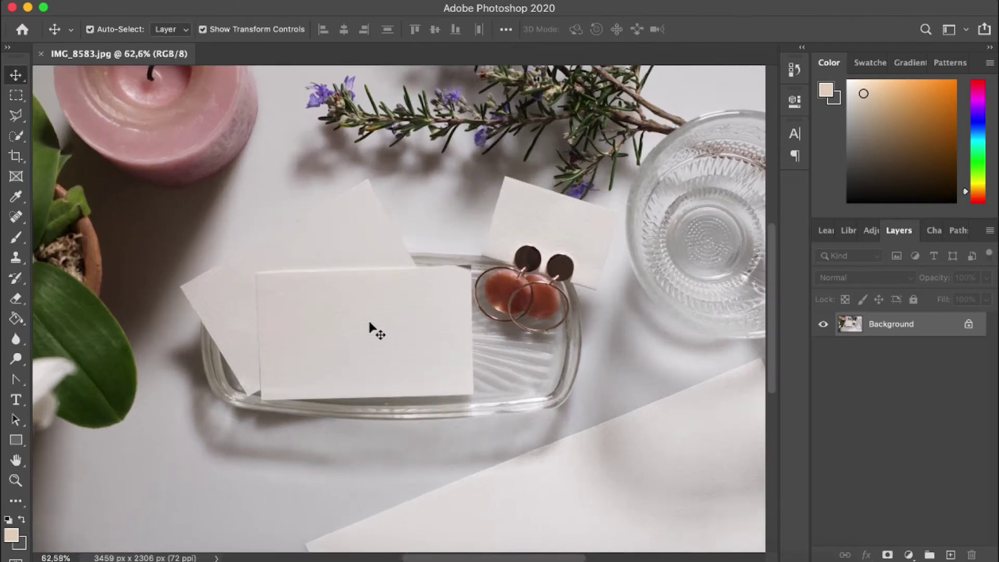
pyautogui.scroll(-2, 369, 328)
pyautogui.hscroll(-3, 369, 328)
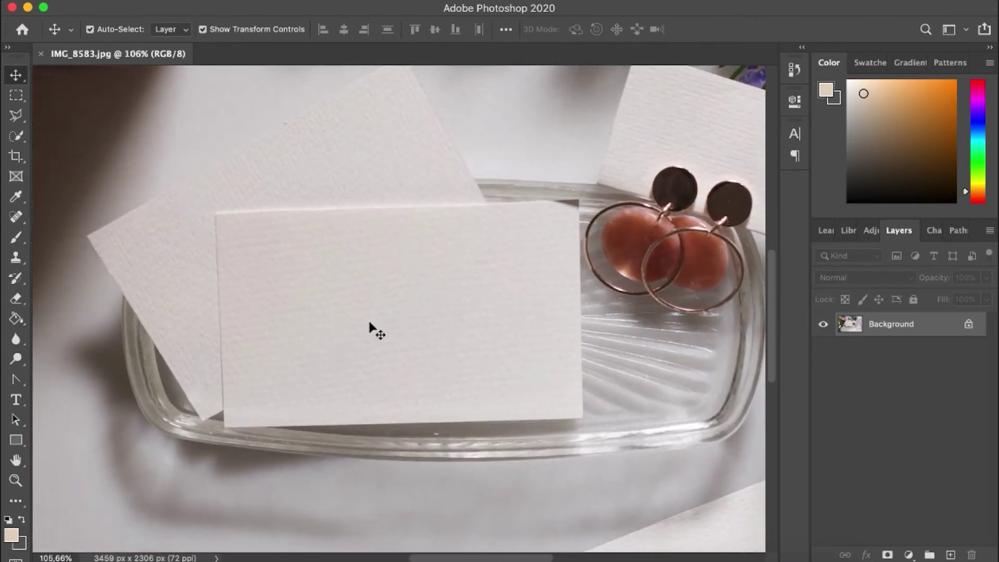
pyautogui.click(16, 441)
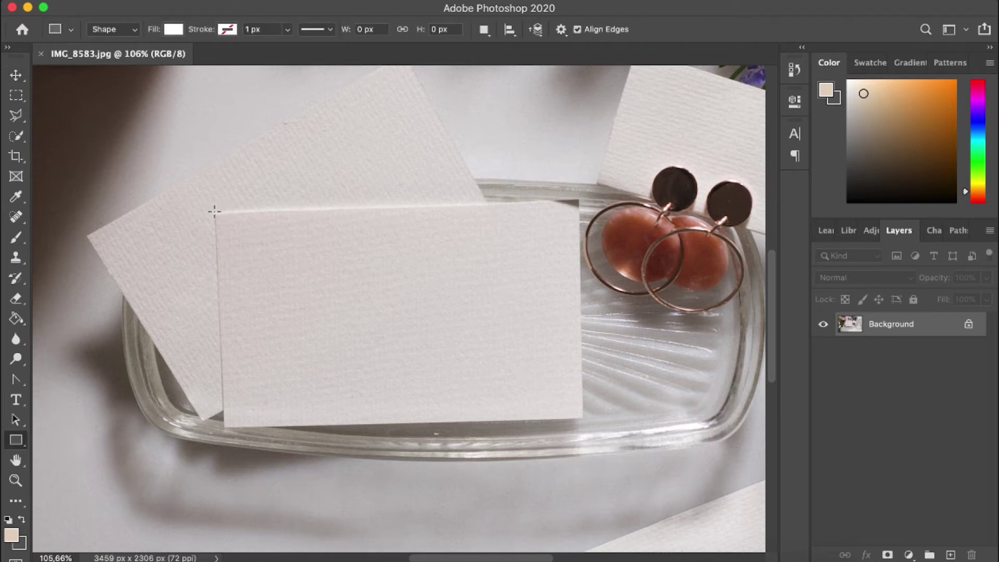
pyautogui.moveTo(214, 211); pyautogui.dragTo(582, 420)
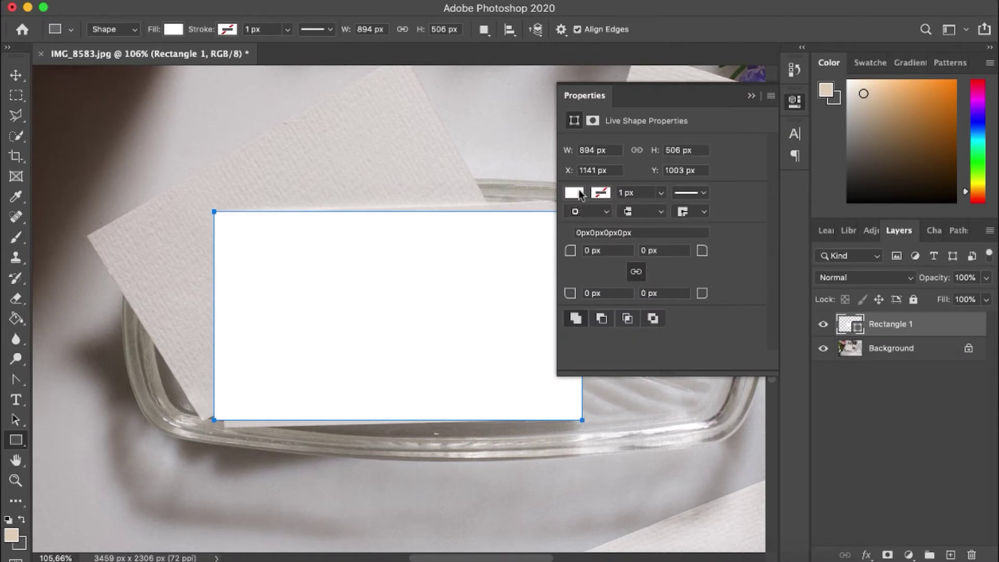
pyautogui.click(575, 192)
pyautogui.click(604, 274)
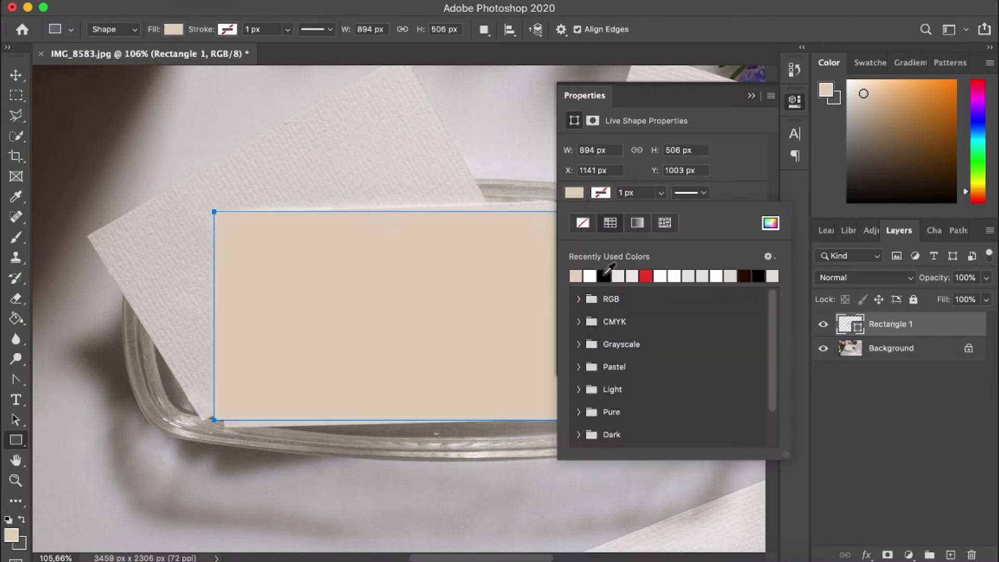
pyautogui.click(753, 95)
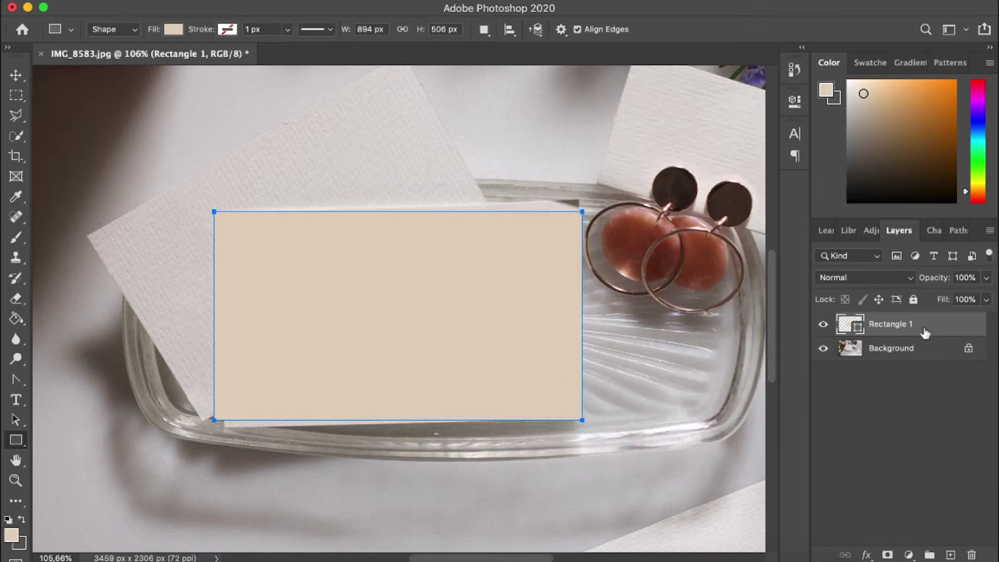
# - Convert the Rectangle 1 layer into a smart object
pyautogui.rightClick(941, 328)
pyautogui.scroll(-3, 838, 463)
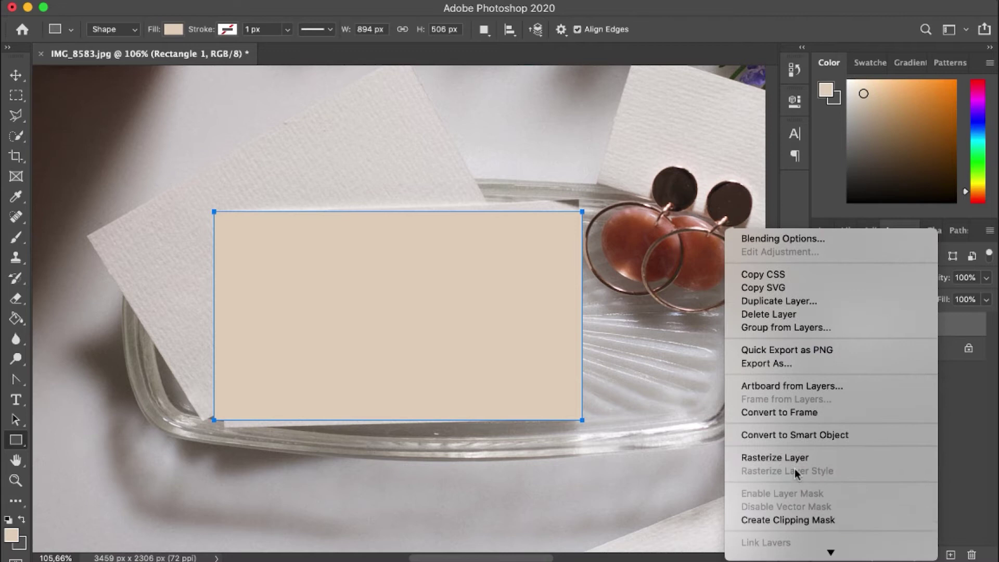
pyautogui.click(799, 435)
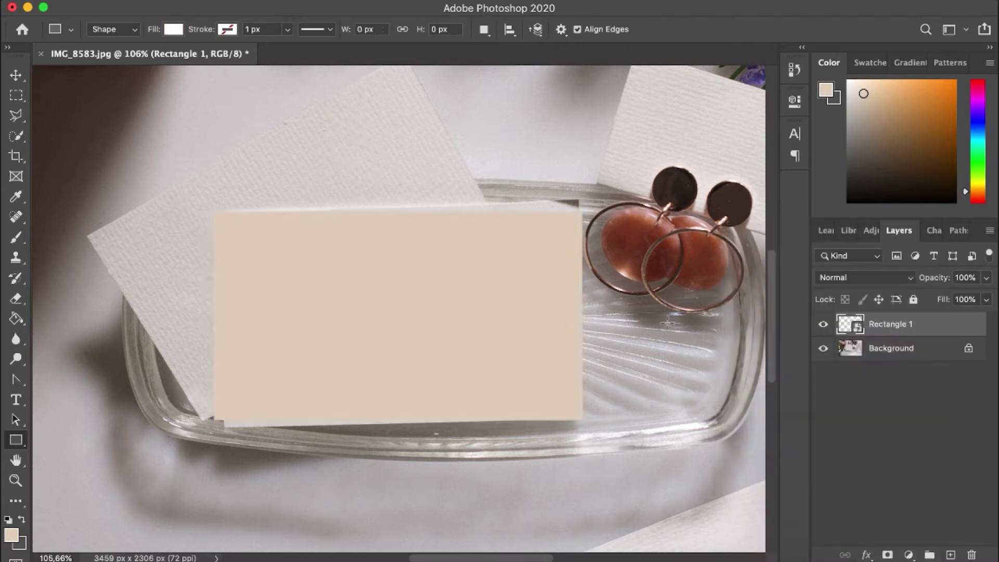
# - Free-transform the rectangle, pinning its top-left and top-right corners to the card's corners
pyautogui.click(16, 78)
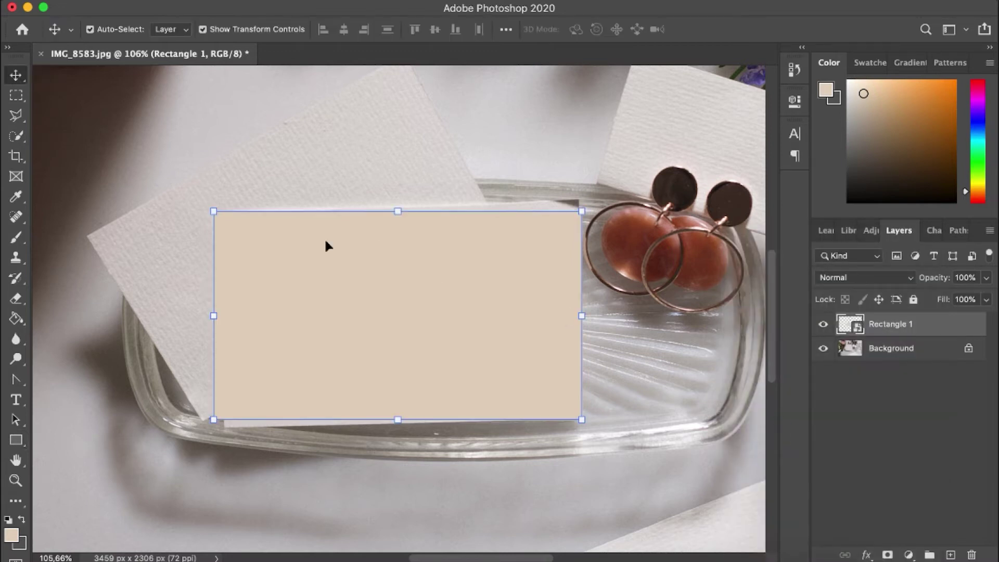
pyautogui.press('super+t')
pyautogui.scroll(5, 260, 191)
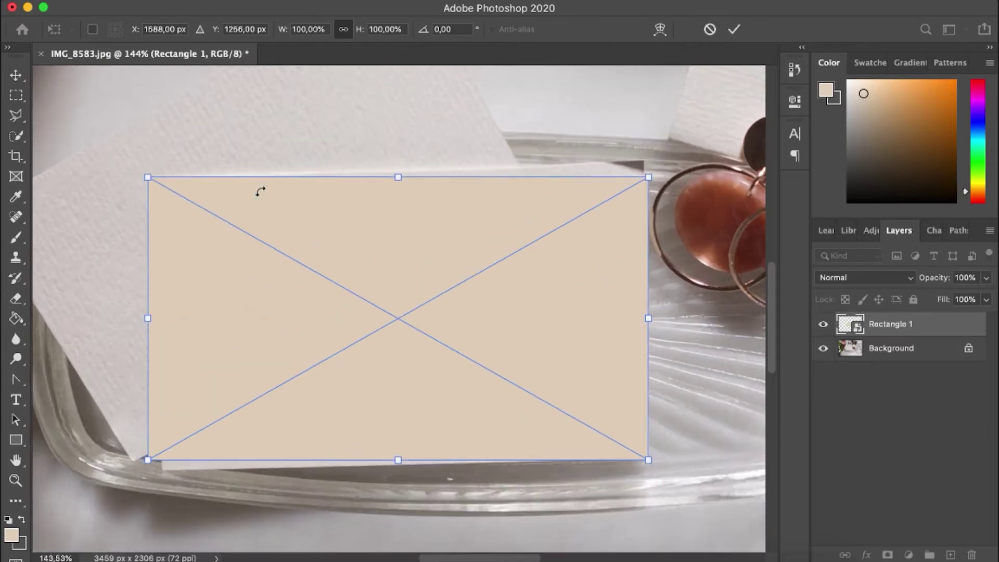
pyautogui.scroll(5, 260, 191)
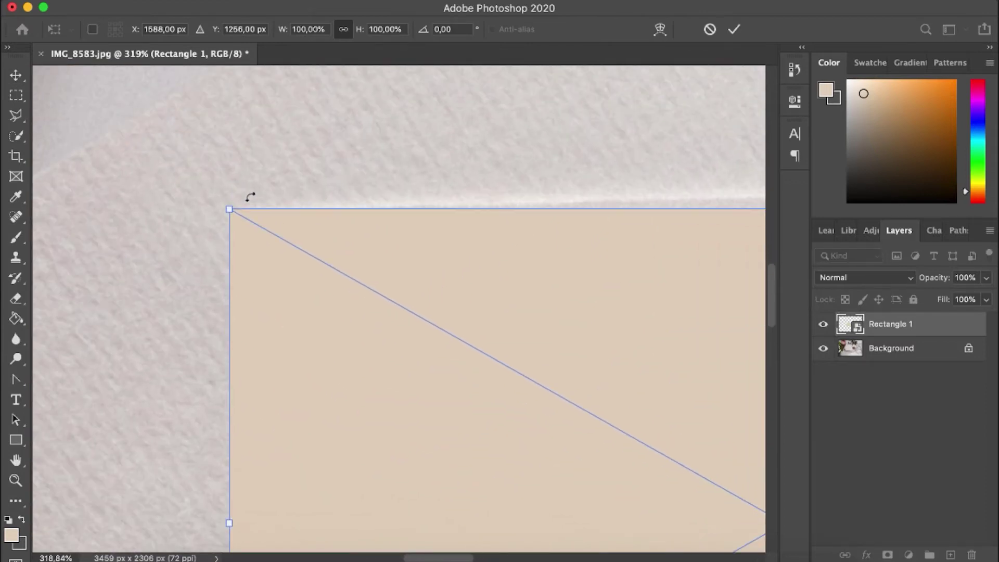
pyautogui.moveTo(230, 212)
pyautogui.mouseDown()
pyautogui.moveTo(250, 225)
pyautogui.moveTo(237, 216)
pyautogui.mouseUp()
pyautogui.hscroll(10, 235, 213)
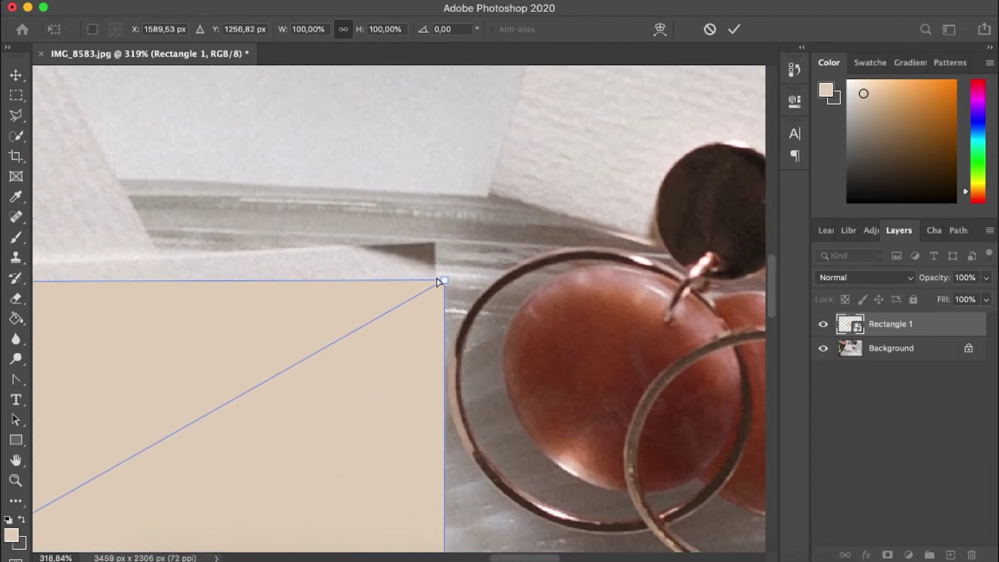
pyautogui.moveTo(444, 282); pyautogui.dragTo(435, 245)
# - Fit the bottom-right and bottom-left corners to the card, commit, and view at 100%
pyautogui.scroll(-10, 416, 318)
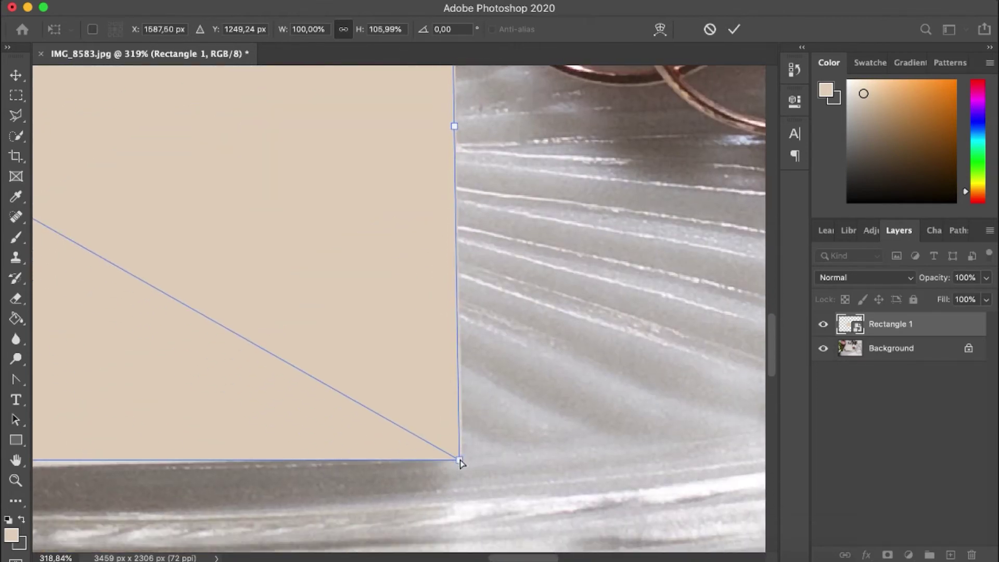
pyautogui.moveTo(460, 461)
pyautogui.mouseDown()
pyautogui.moveTo(448, 426)
pyautogui.moveTo(464, 458)
pyautogui.mouseUp()
pyautogui.hscroll(-15, 463, 457)
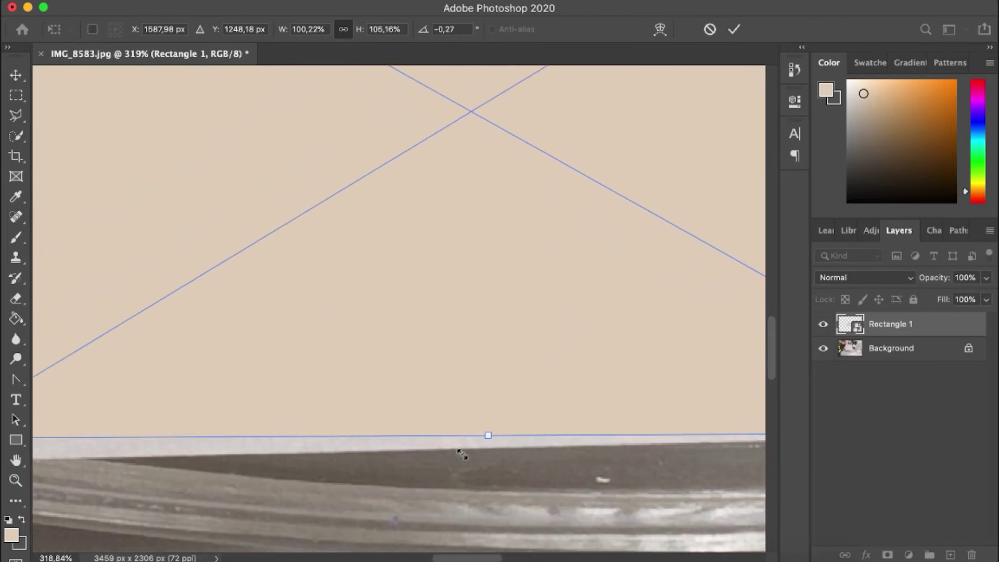
pyautogui.moveTo(221, 432); pyautogui.dragTo(250, 454)
pyautogui.press('Return')
pyautogui.press('super+1')
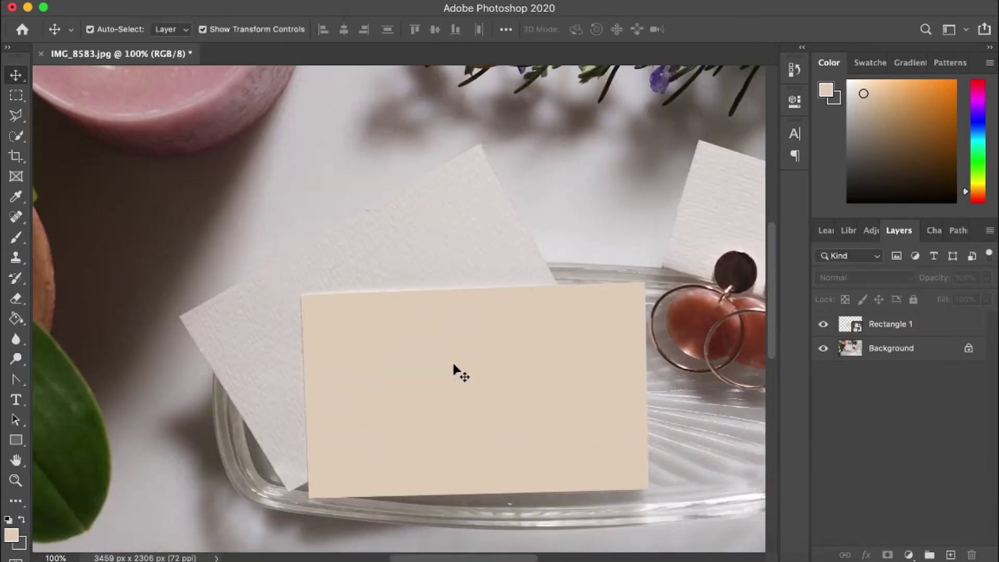
pyautogui.hscroll(3, 452, 361)
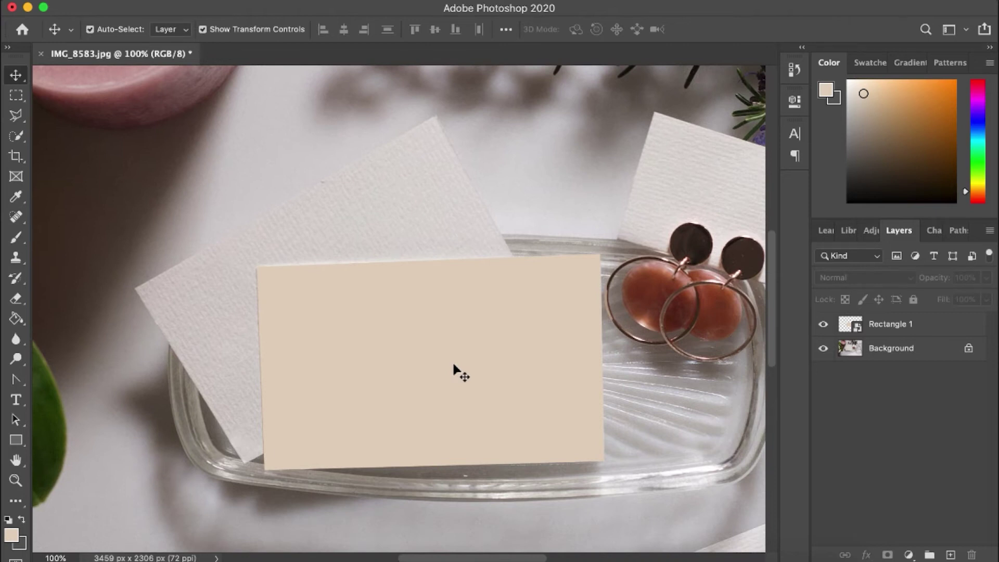
# - Open the Rectangle 1 smart object's contents as Rectangle 1.psb
pyautogui.click(851, 325)
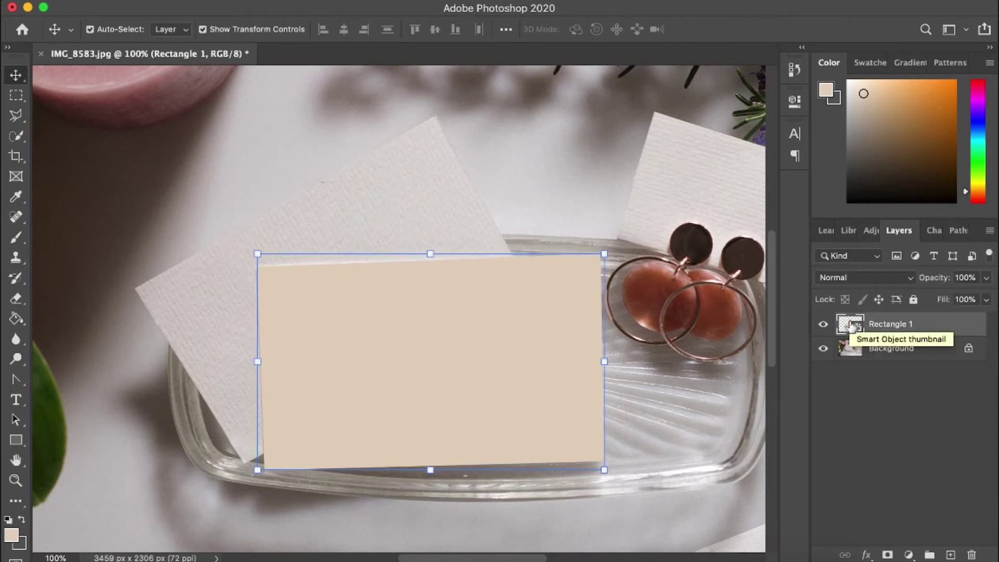
pyautogui.doubleClick(851, 325)
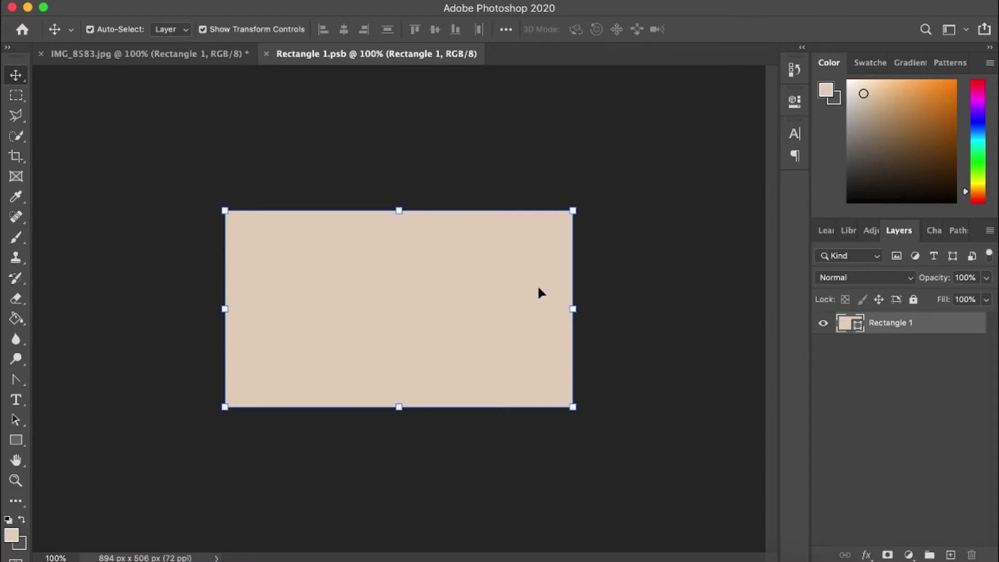
pyautogui.press('super+alt+a')
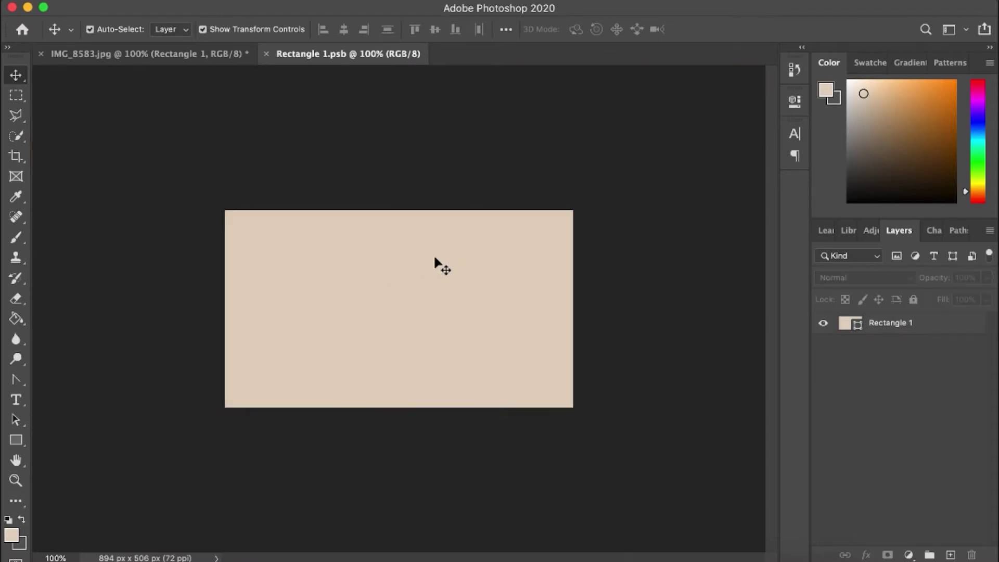
# - Paste the copied logo as a smart object, enlarge it across the card, then cancel placement
pyautogui.click(405, 288)
pyautogui.press('super+v')
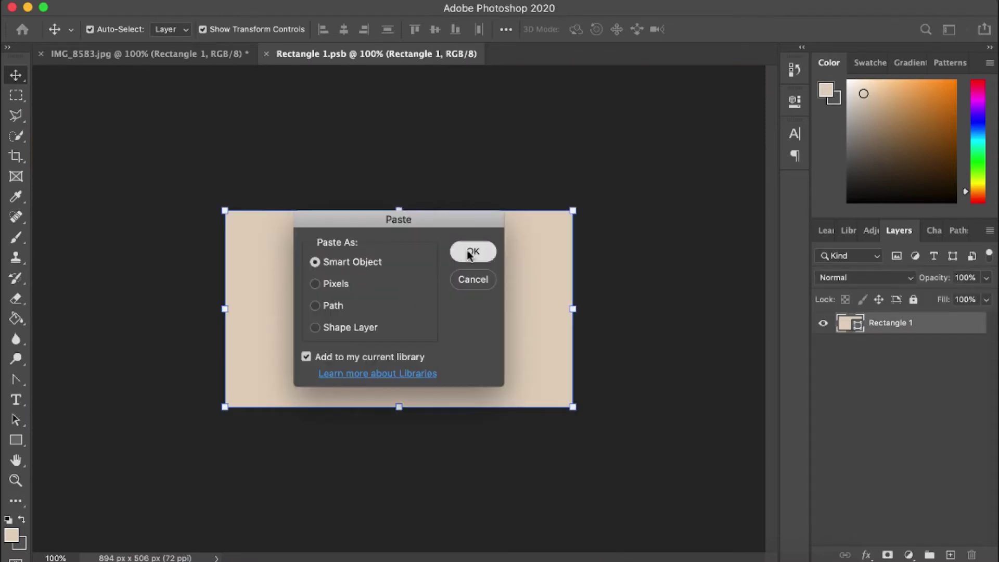
pyautogui.press('Return')
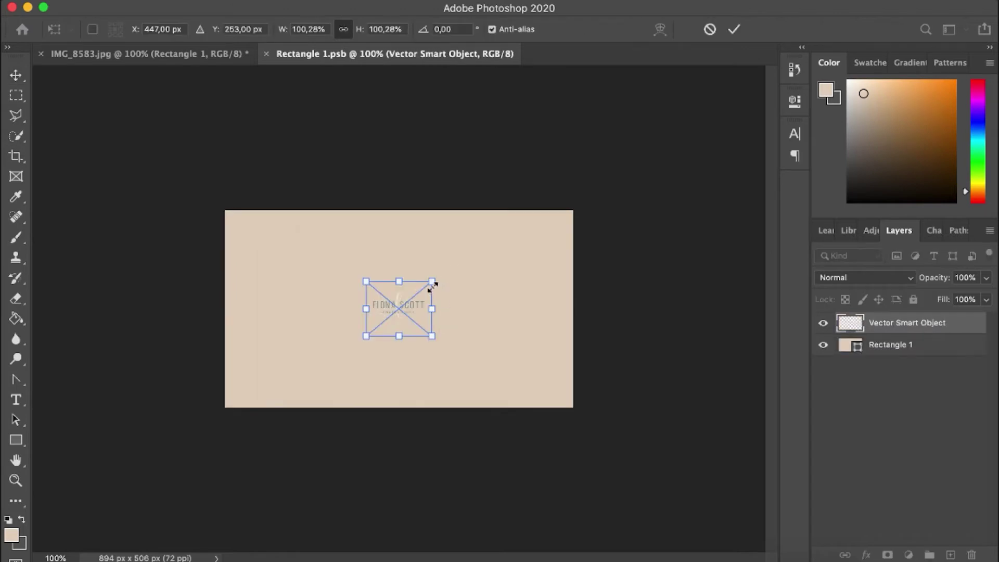
pyautogui.moveTo(431, 286); pyautogui.dragTo(405, 292)
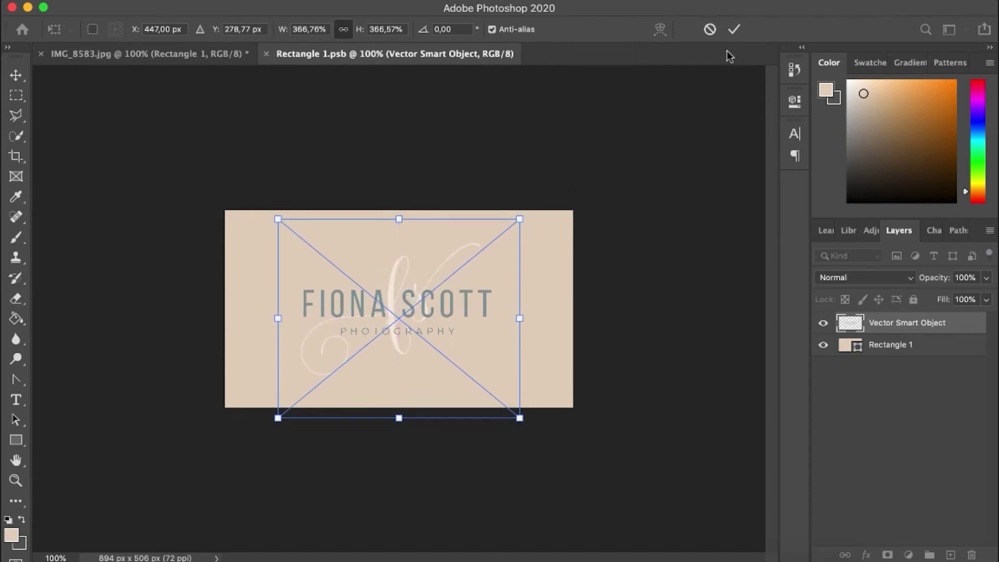
pyautogui.press('Escape')
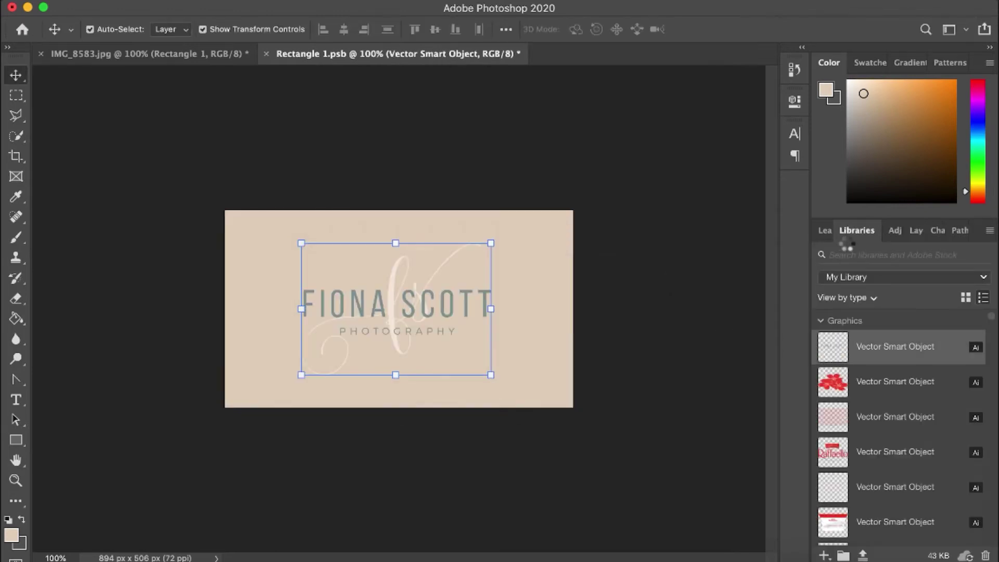
# - Save the logo layout in Rectangle 1.psb and view the updated mockup fit to window
pyautogui.click(914, 231)
pyautogui.click(874, 438)
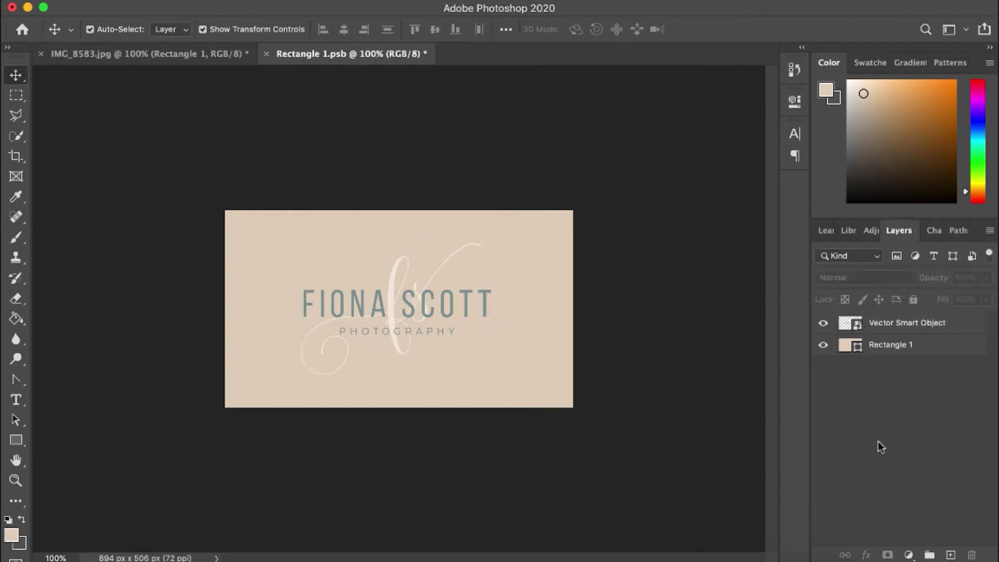
pyautogui.click(419, 320)
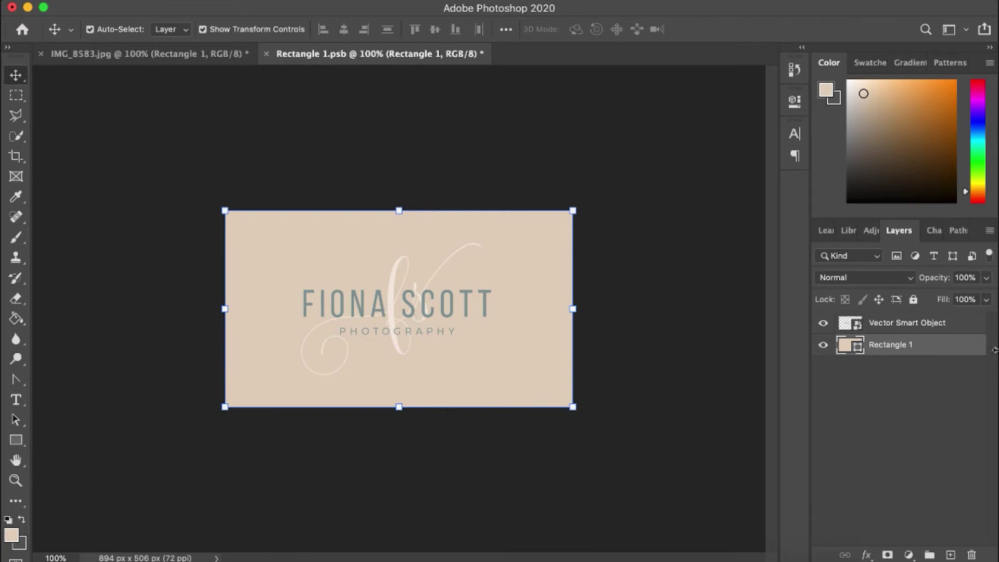
pyautogui.click(950, 327)
pyautogui.click(896, 461)
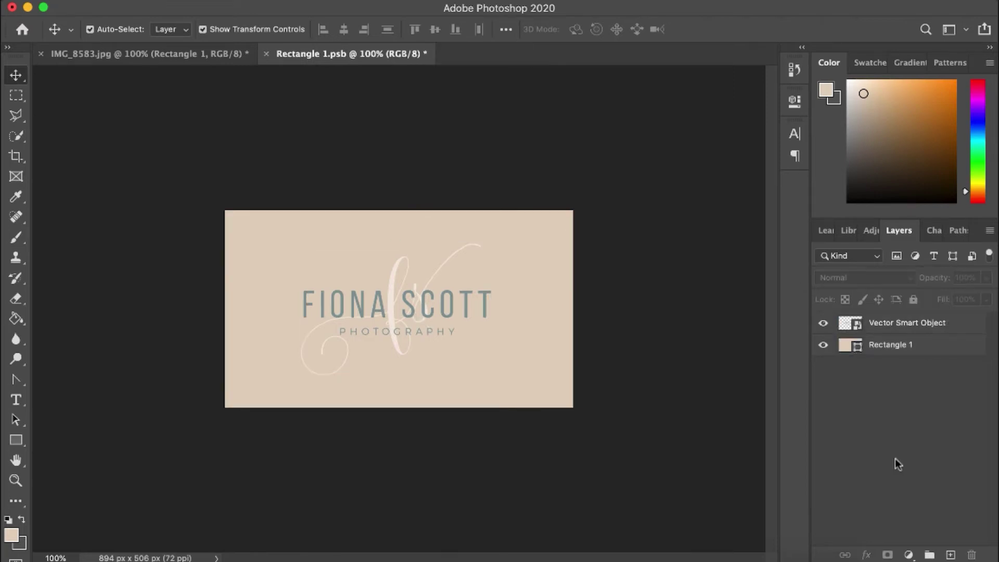
pyautogui.press('super+s')
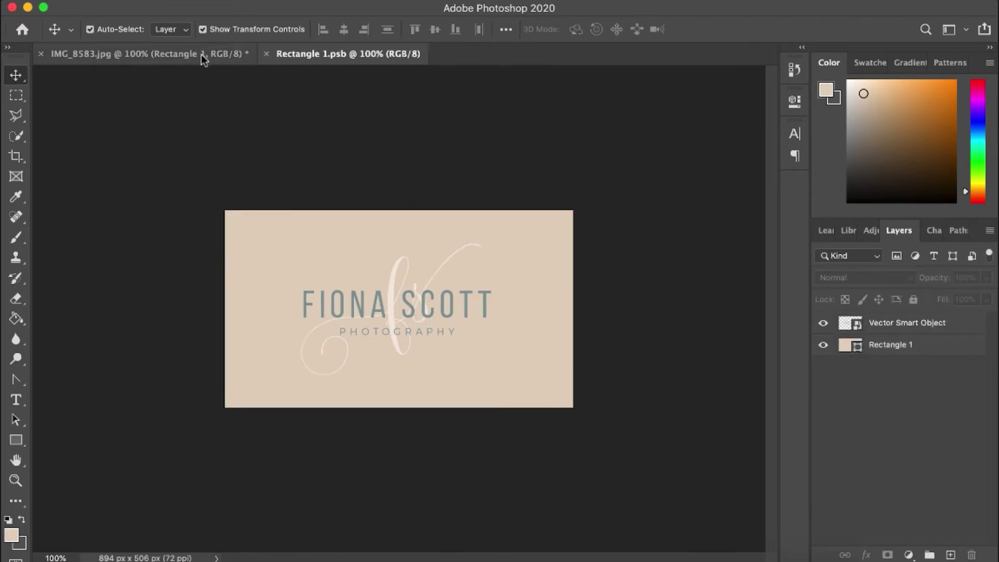
pyautogui.click(201, 54)
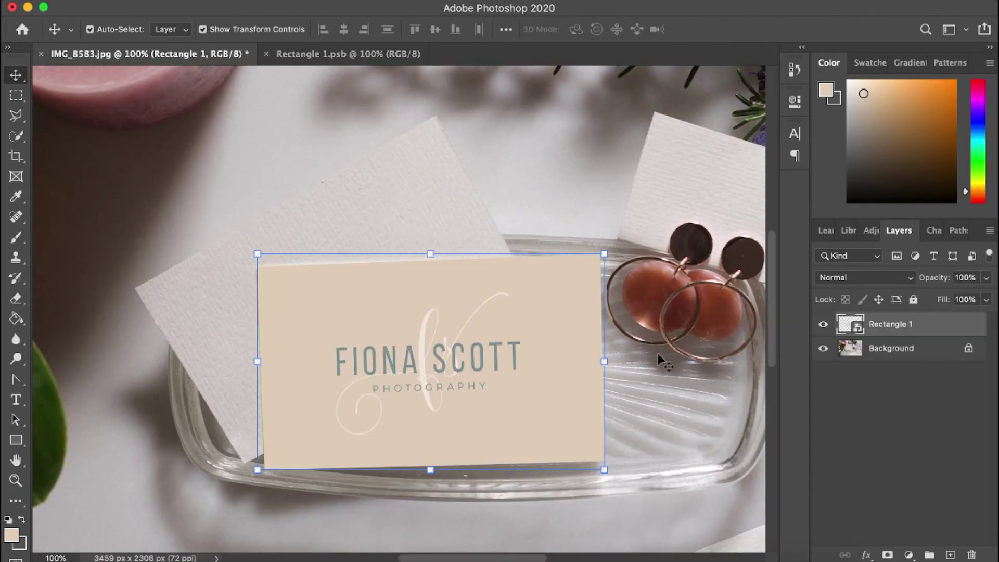
pyautogui.press('super+0')
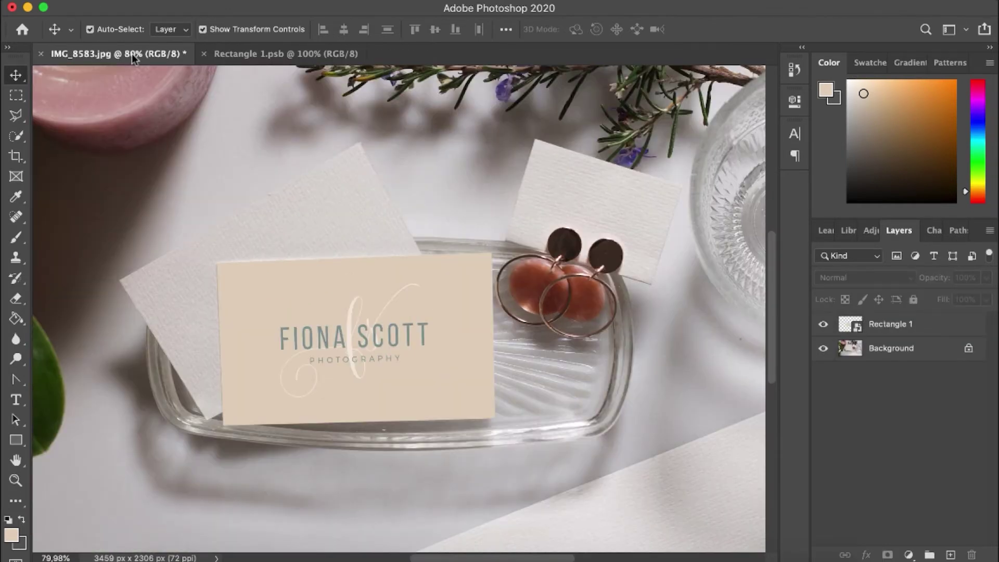
# - Lower the beige card layer's opacity to 74%, save Rectangle 1.psb, and return to IMG_8583.jpg
pyautogui.click(233, 53)
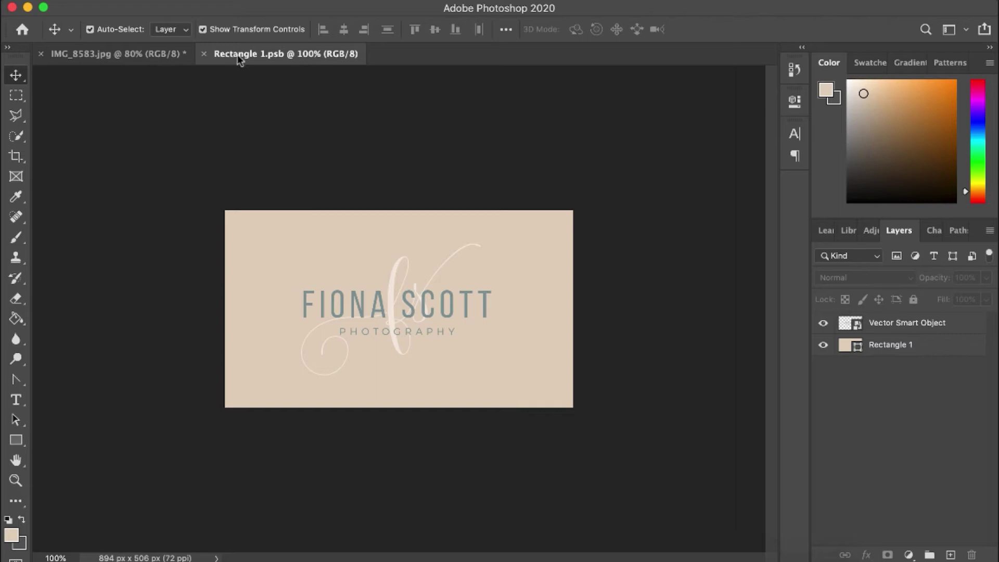
pyautogui.click(902, 352)
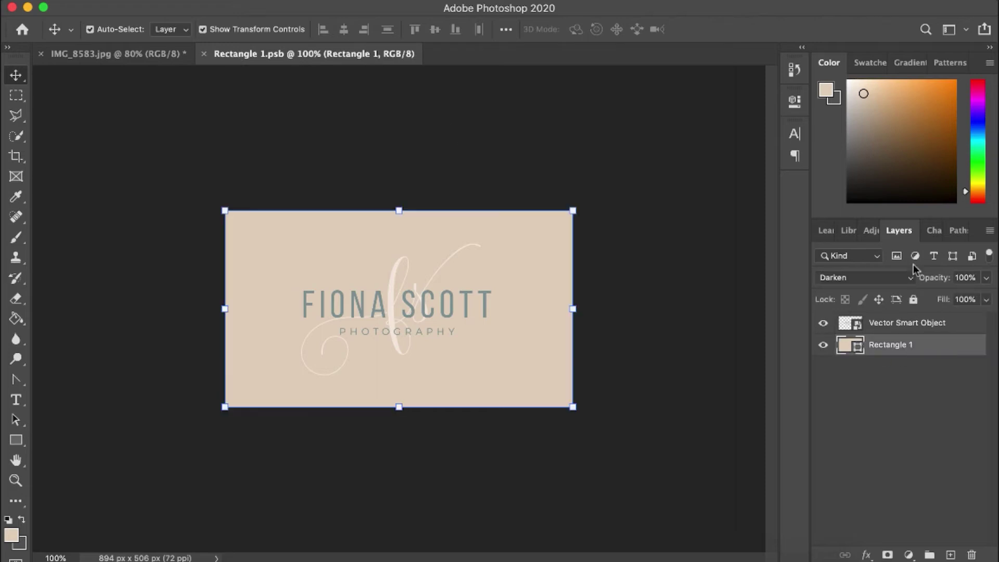
pyautogui.click(986, 278)
pyautogui.moveTo(988, 297); pyautogui.dragTo(968, 298)
pyautogui.click(896, 402)
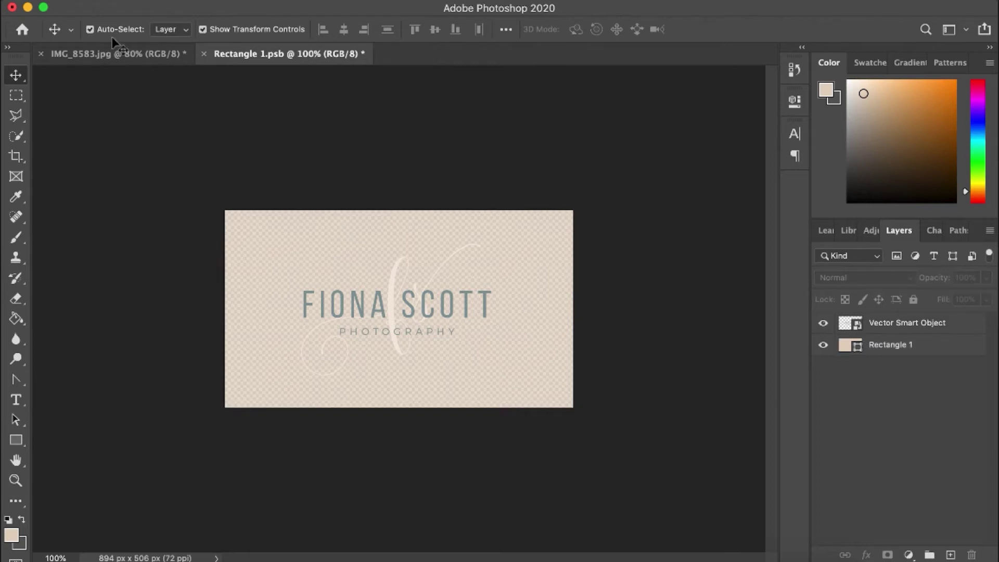
pyautogui.press('super+s')
pyautogui.click(102, 50)
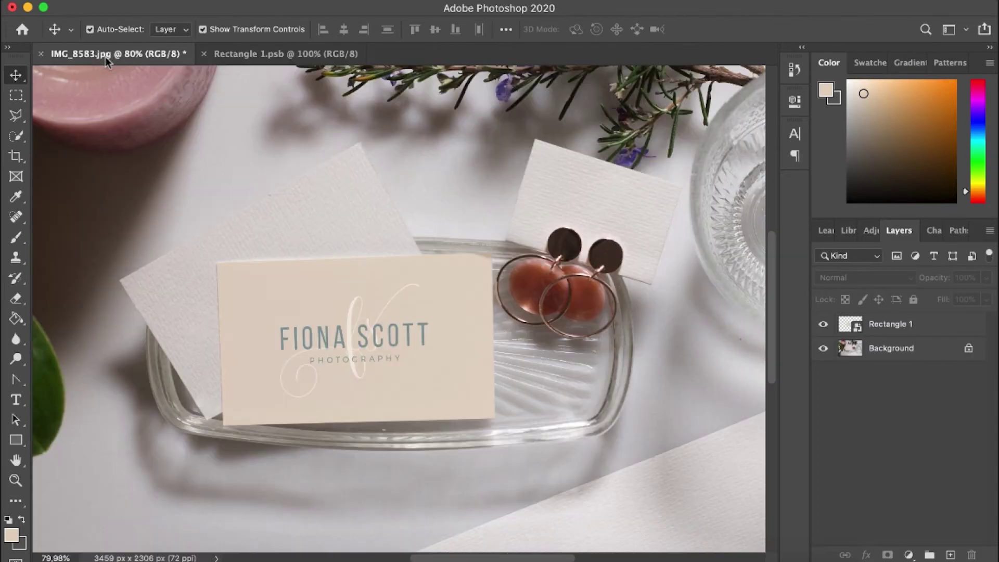
# - Draw a rectangle over the tilted left card and fill it with the recent beige
pyautogui.moveTo(135, 281); pyautogui.dragTo(362, 142)
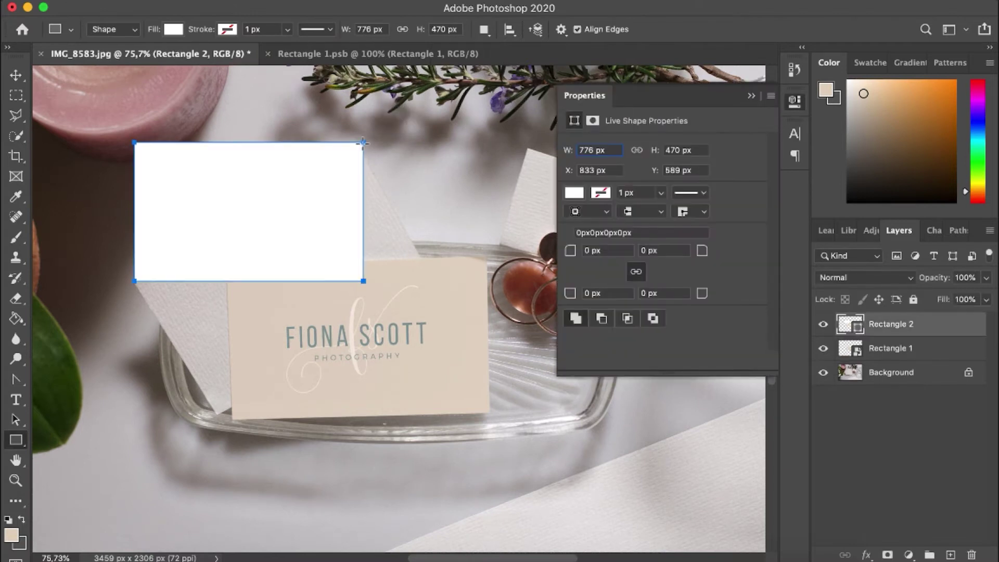
pyautogui.click(576, 193)
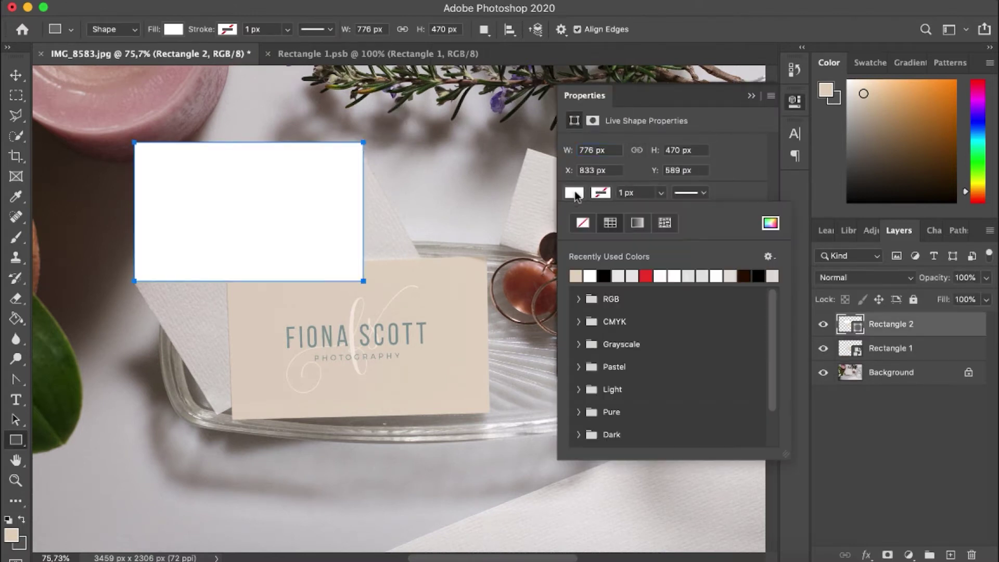
pyautogui.click(576, 276)
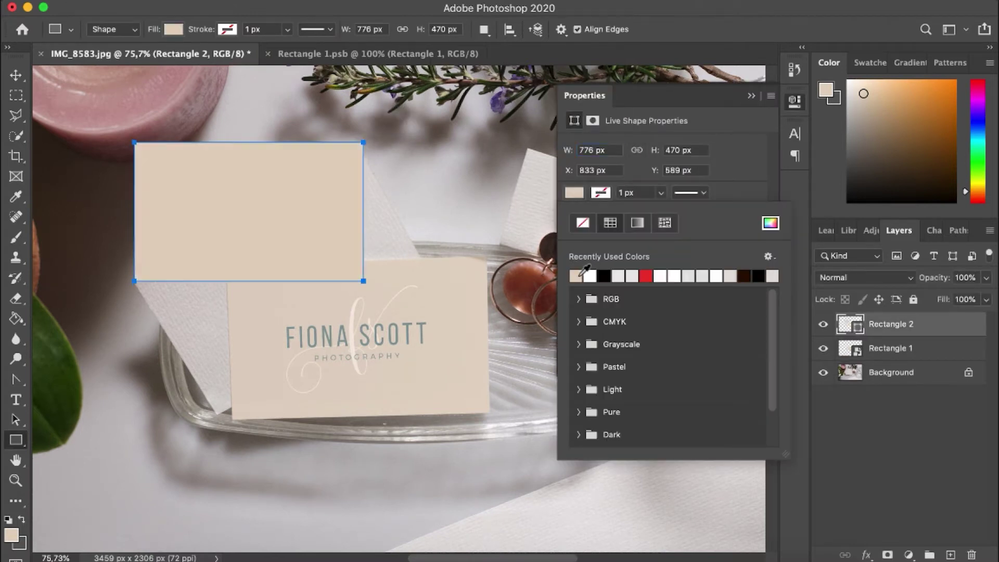
pyautogui.click(752, 96)
# - Convert Rectangle 2 to a smart object and rotate it to about -30° over the card
pyautogui.click(16, 75)
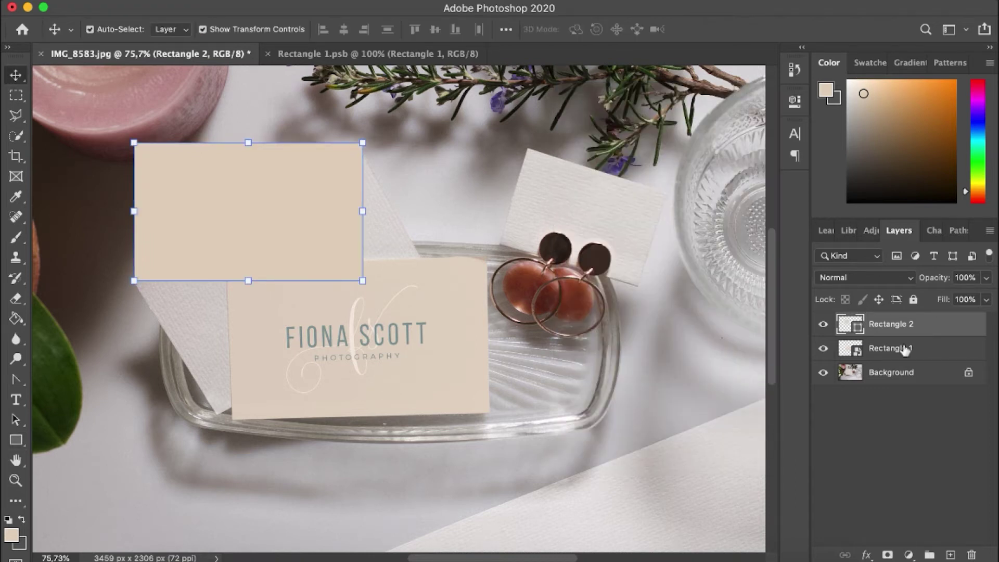
pyautogui.rightClick(956, 328)
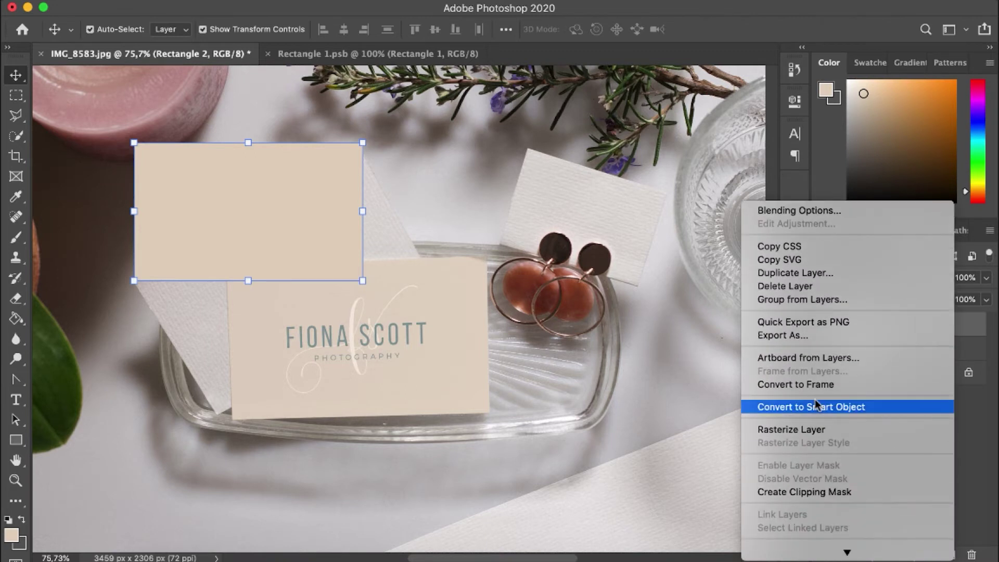
pyautogui.click(818, 407)
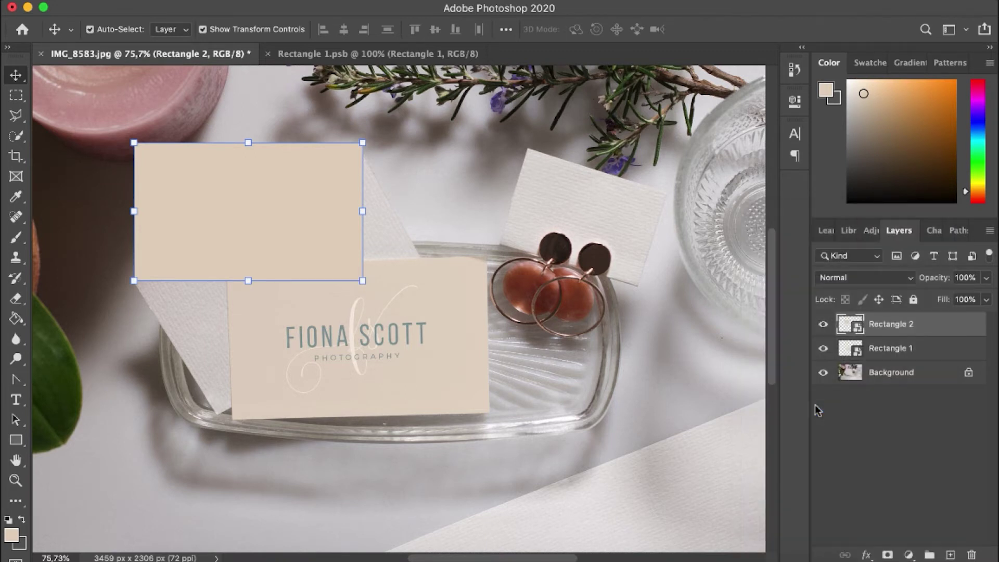
pyautogui.moveTo(374, 196); pyautogui.dragTo(347, 143)
pyautogui.moveTo(300, 227); pyautogui.dragTo(316, 256)
# - Commit the rotation and pin Rectangle 2's left and top corners to the paper card
pyautogui.click(734, 29)
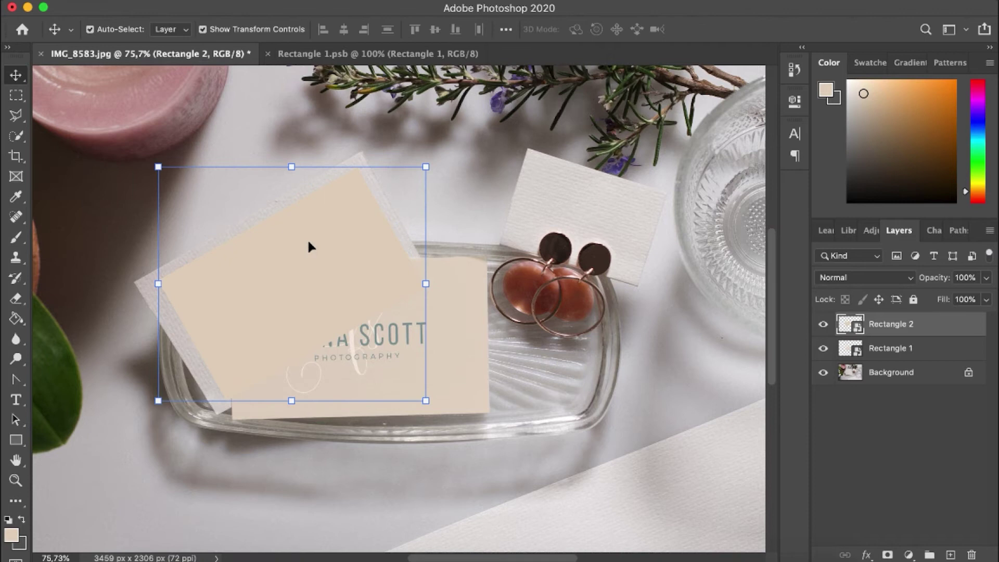
pyautogui.hotkey('ctrl', 't')
pyautogui.hotkey('ctrl', '+')
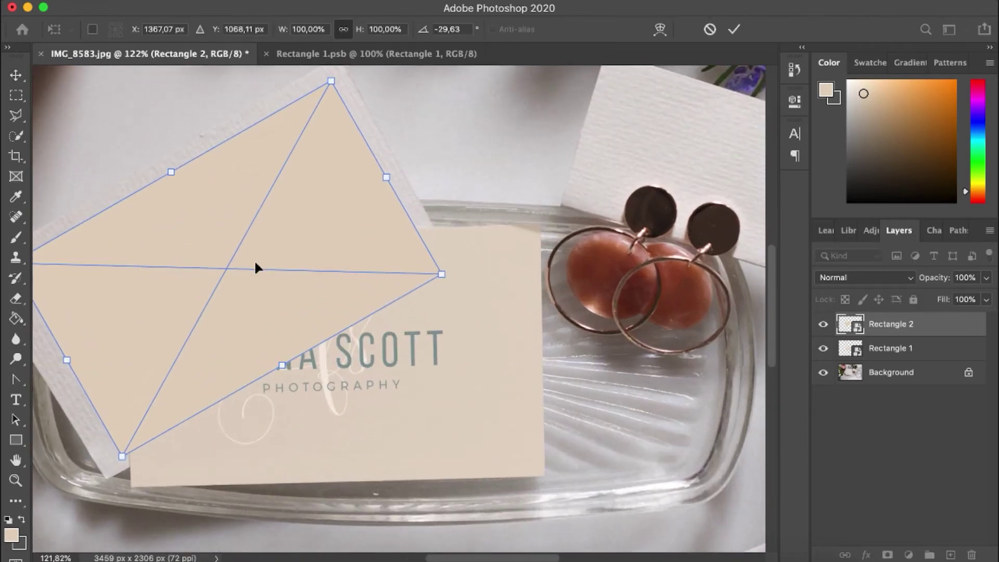
pyautogui.hscroll(-10, 255, 266)
pyautogui.scroll(3, 255, 265)
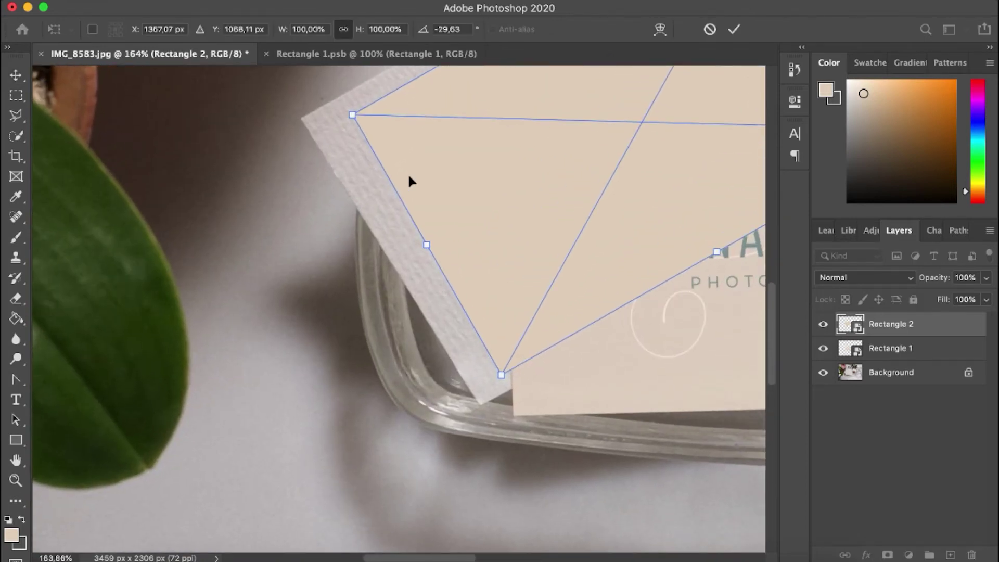
pyautogui.scroll(5, 409, 180)
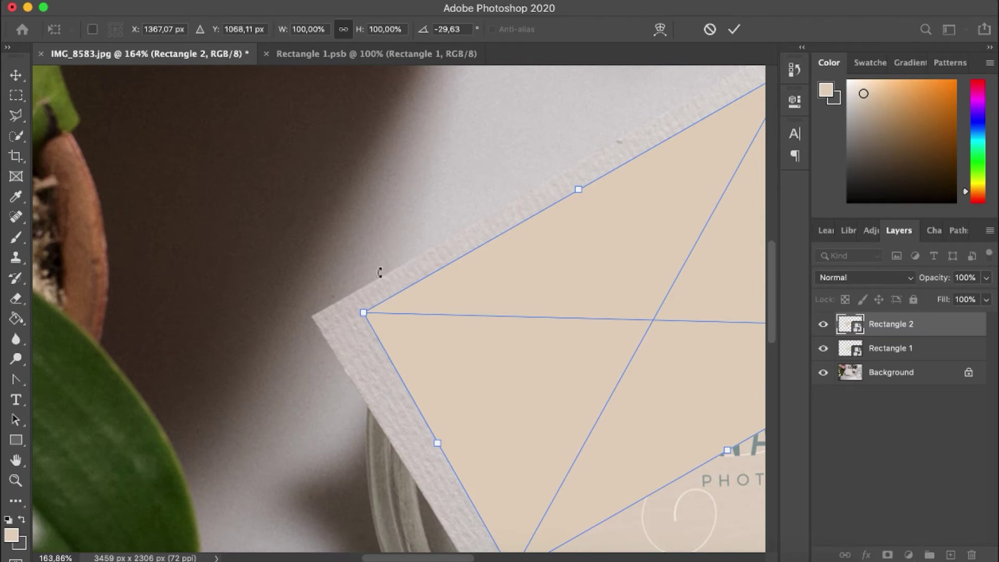
pyautogui.moveTo(364, 315); pyautogui.dragTo(312, 315)
pyautogui.scroll(5, 441, 266)
pyautogui.hscroll(8, 441, 265)
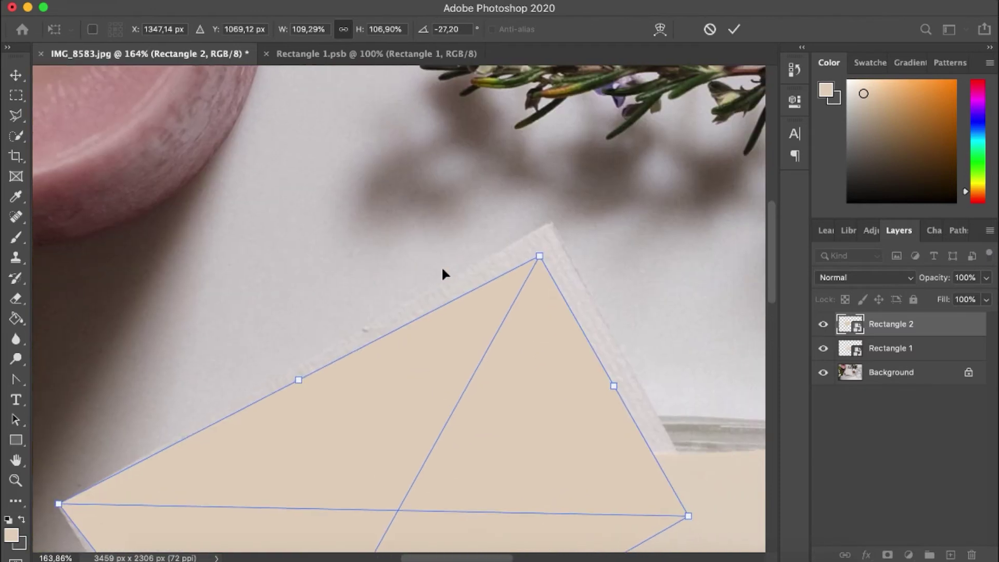
pyautogui.moveTo(533, 276); pyautogui.dragTo(543, 237)
# - Fit the right and bottom corners to the paper card, commit, and move Rectangle 2 below Rectangle 1
pyautogui.scroll(-6, 543, 237)
pyautogui.hscroll(3, 543, 237)
pyautogui.moveTo(613, 380); pyautogui.dragTo(636, 375)
pyautogui.scroll(-10, 633, 369)
pyautogui.hscroll(-6, 598, 377)
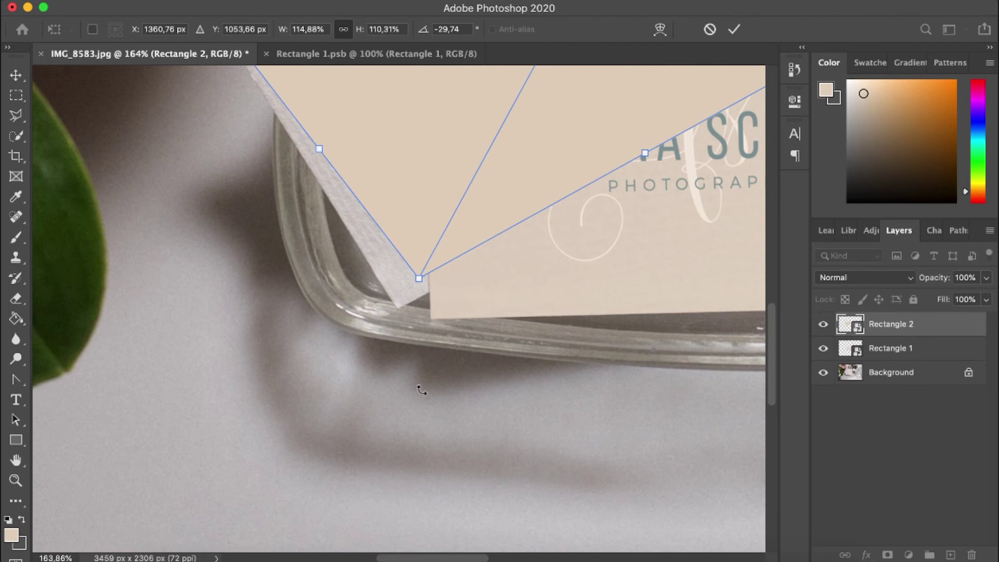
pyautogui.scroll(4, 421, 391)
pyautogui.hscroll(2, 422, 391)
pyautogui.moveTo(394, 359); pyautogui.dragTo(373, 394)
pyautogui.hscroll(6, 513, 358)
pyautogui.scroll(4, 513, 358)
pyautogui.scroll(-3, 513, 359)
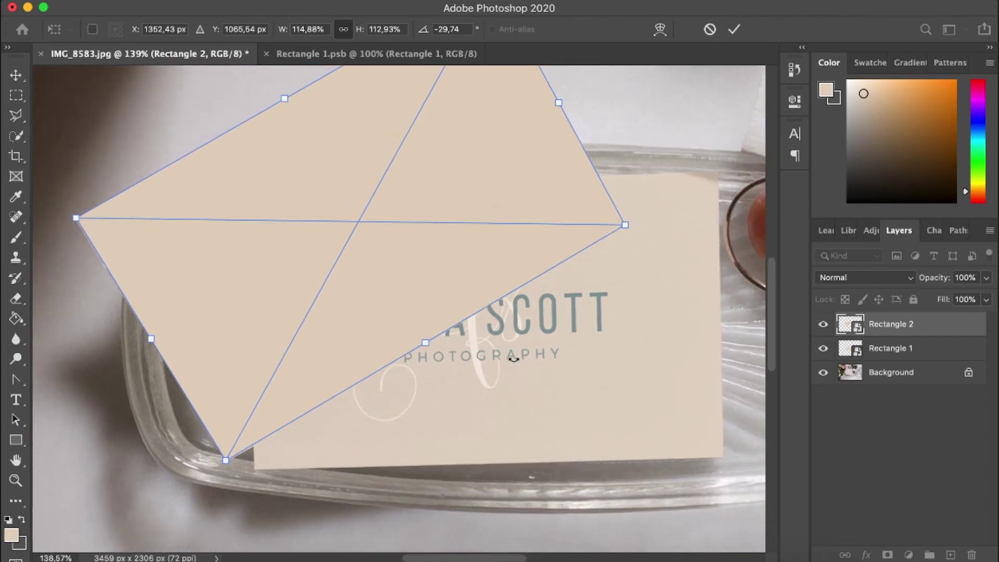
pyautogui.scroll(5, 602, 281)
pyautogui.hscroll(4, 602, 281)
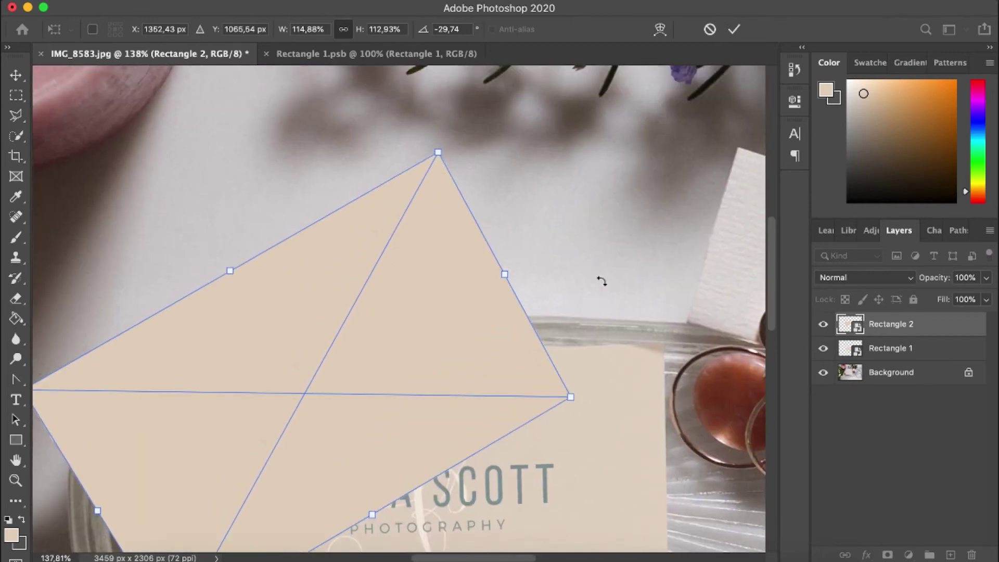
pyautogui.scroll(-4, 598, 279)
pyautogui.hscroll(-3, 599, 279)
pyautogui.moveTo(586, 253); pyautogui.dragTo(593, 259)
pyautogui.click(734, 29)
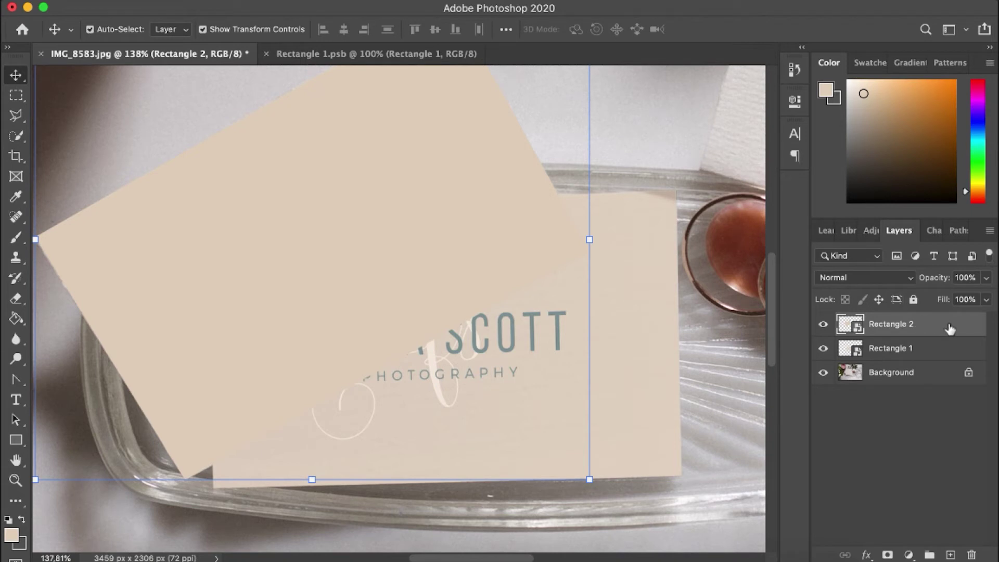
pyautogui.moveTo(947, 327); pyautogui.dragTo(946, 358)
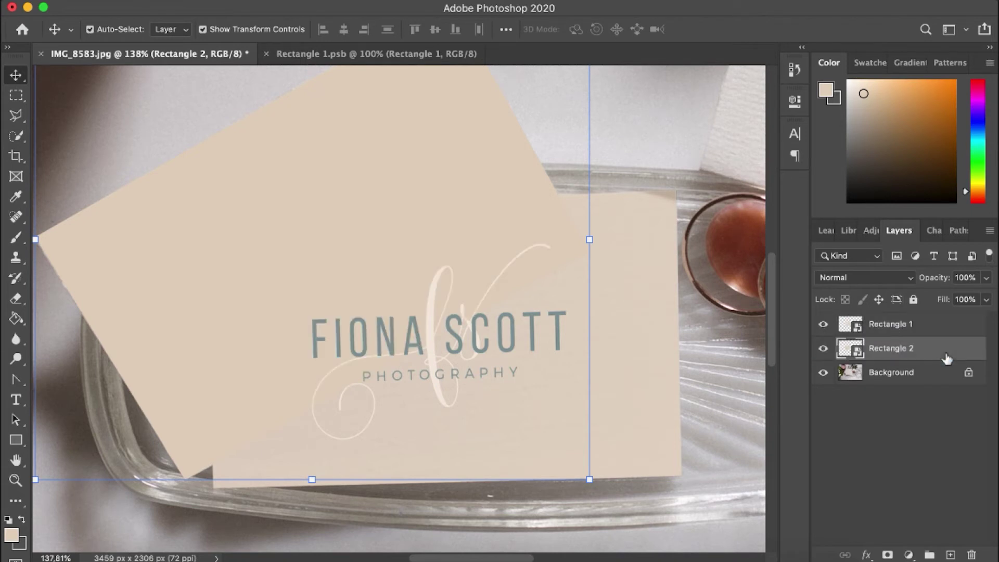
# - Open the Rectangle 2 smart object's contents as Rectangle 2.psb
pyautogui.click(908, 477)
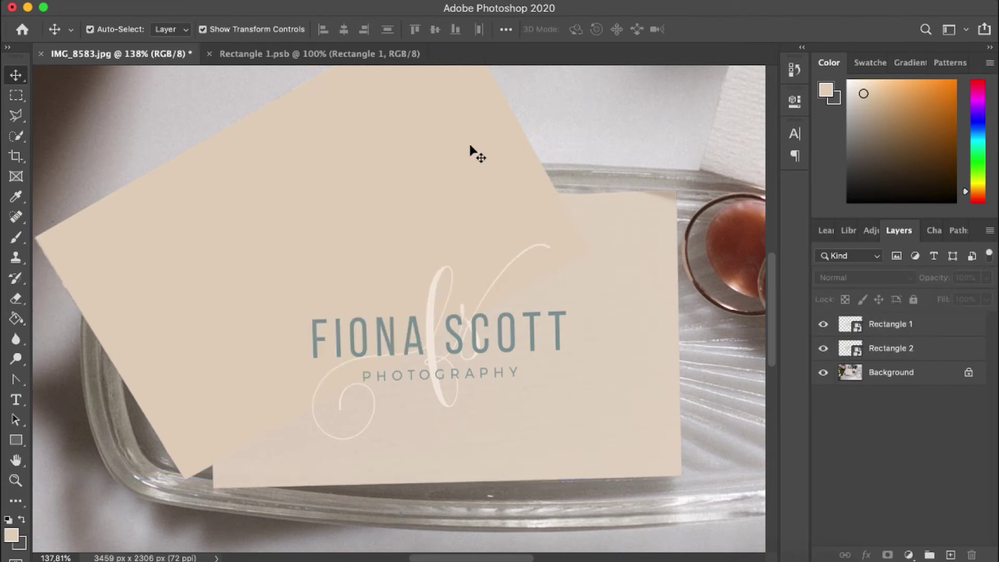
pyautogui.scroll(-3, 470, 147)
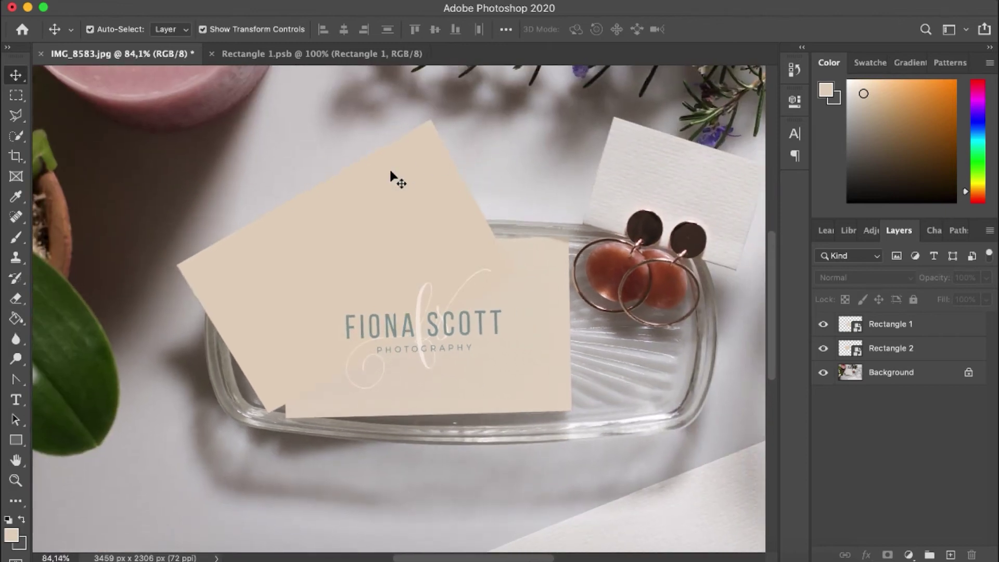
pyautogui.click(391, 173)
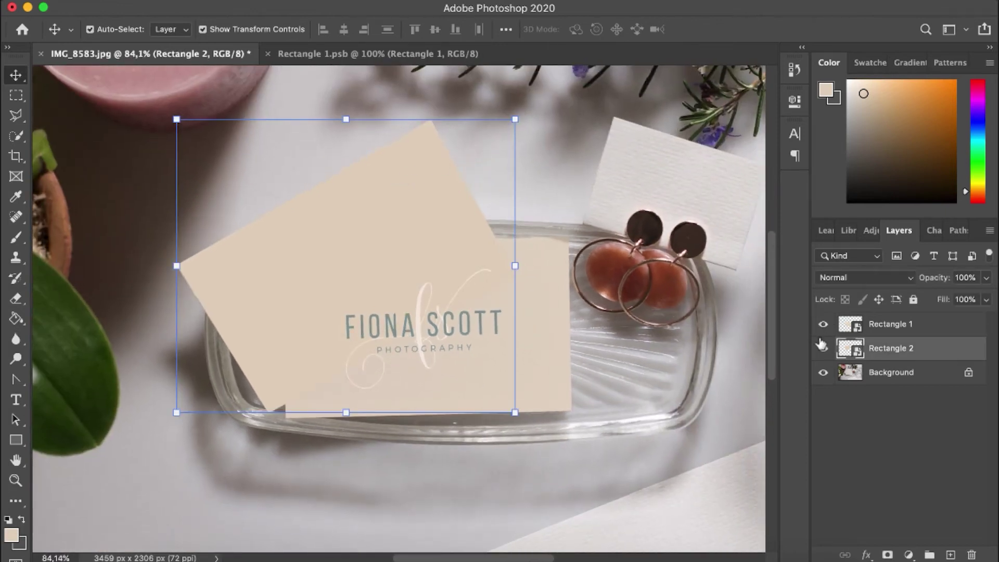
pyautogui.doubleClick(850, 348)
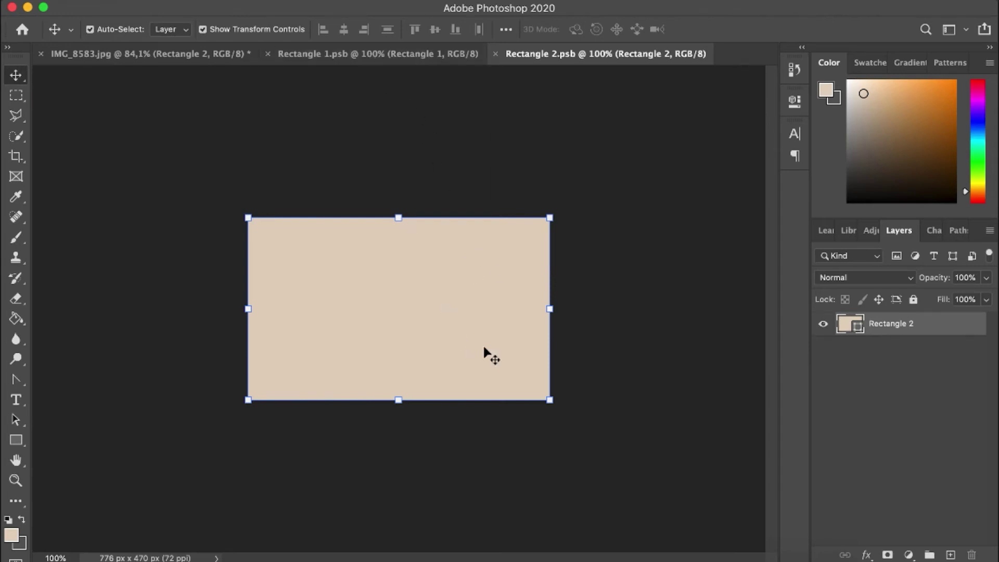
# - Paste the YOUR NAME card design as a smart object, scale it to about 362%, and nudge it into place
pyautogui.press('super+v')
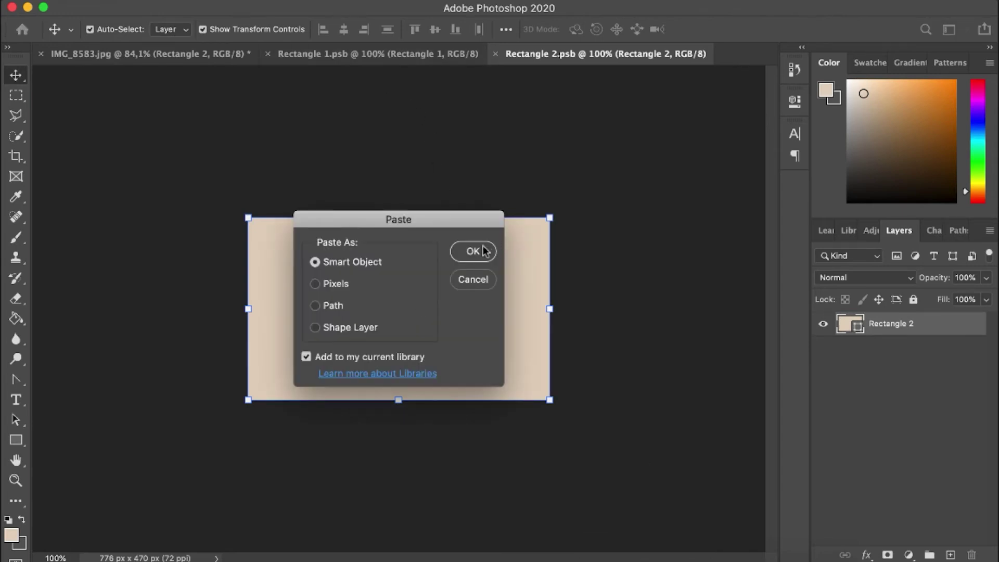
pyautogui.click(482, 251)
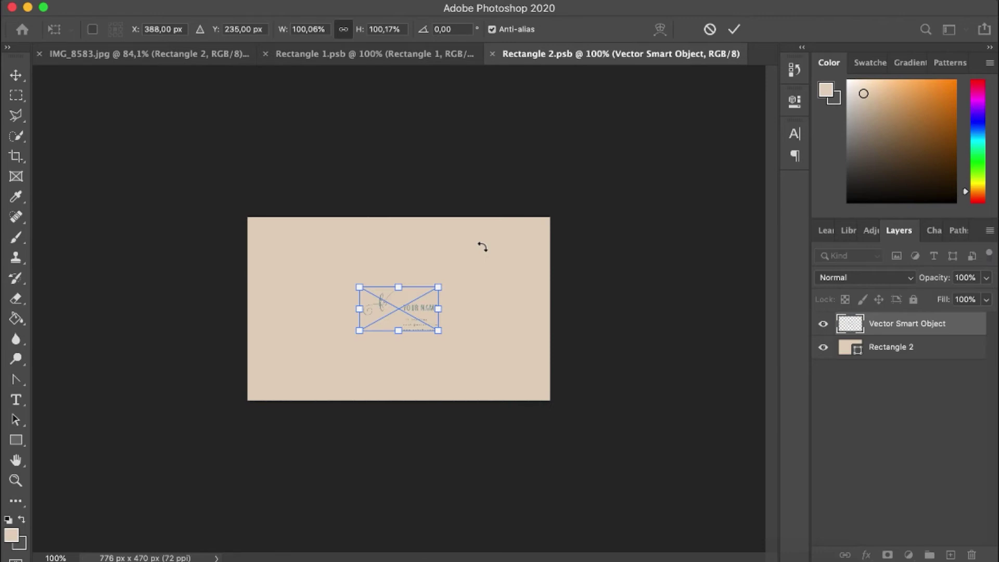
pyautogui.moveTo(442, 285); pyautogui.dragTo(533, 204)
pyautogui.hotkey('shift', 'Left')
pyautogui.hotkey('shift', 'Left')
pyautogui.hotkey('shift', 'Left')
pyautogui.hotkey('shift', 'Left')
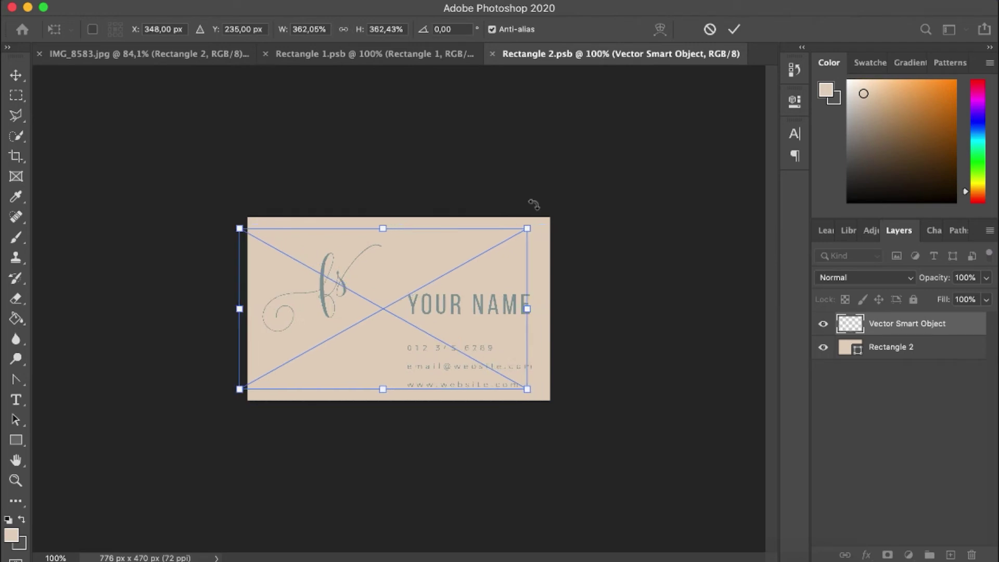
pyautogui.hotkey('shift', 'Up')
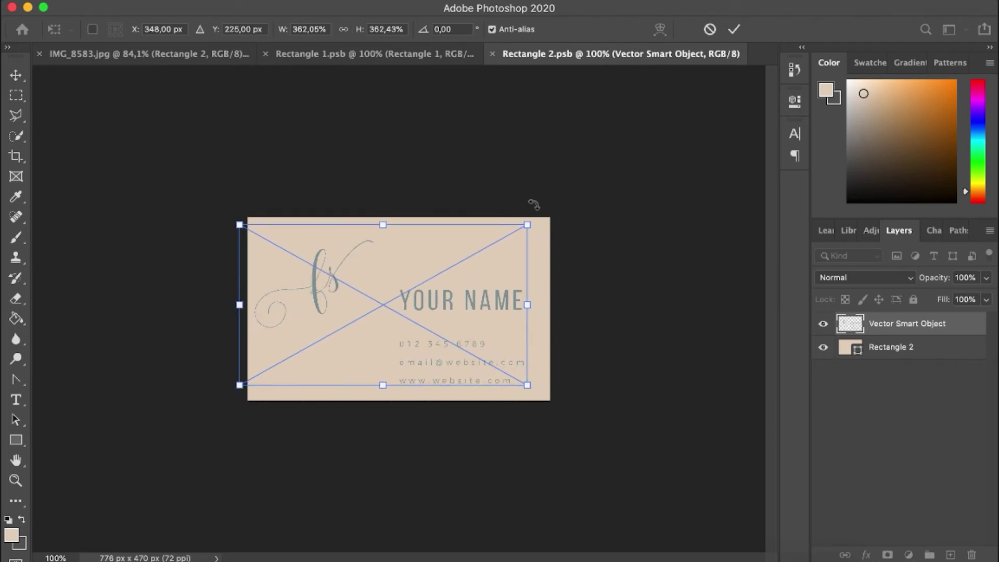
pyautogui.hotkey('shift', 'Up')
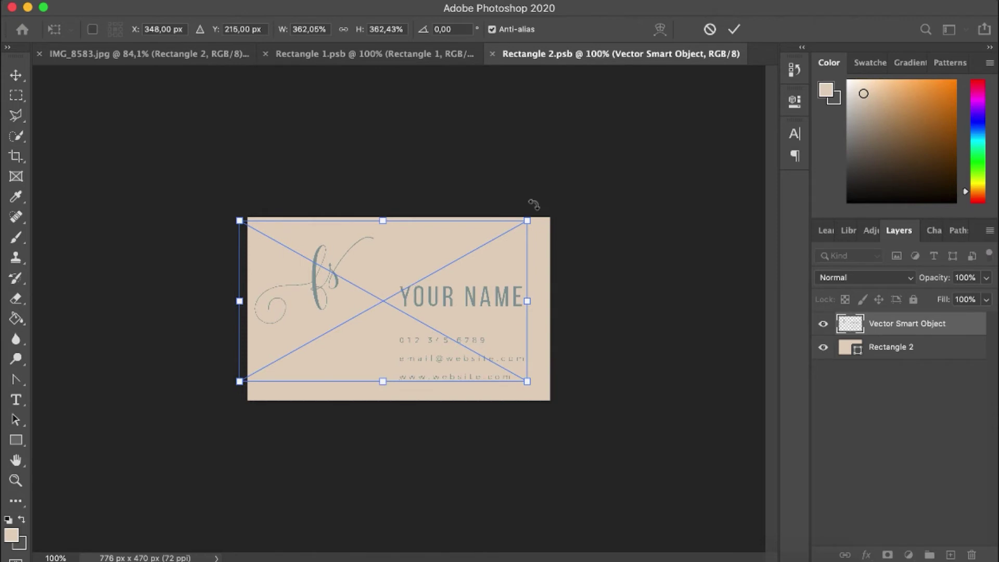
pyautogui.hotkey('shift', 'Right')
pyautogui.hotkey('shift', 'Right')
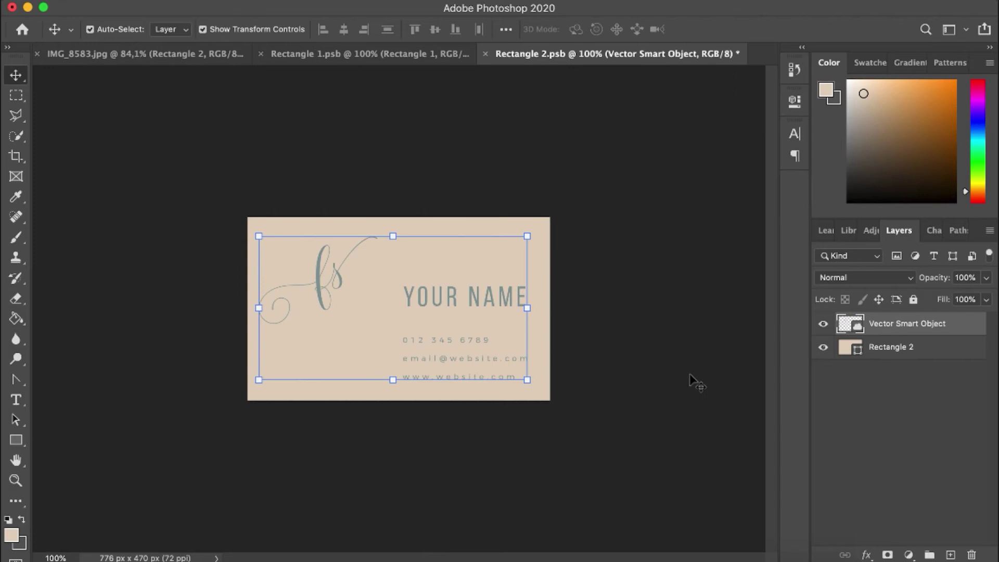
# - Commit the design placement and set the beige Rectangle 2 layer to Darken at 70% opacity
pyautogui.click(888, 433)
pyautogui.click(941, 349)
pyautogui.click(866, 279)
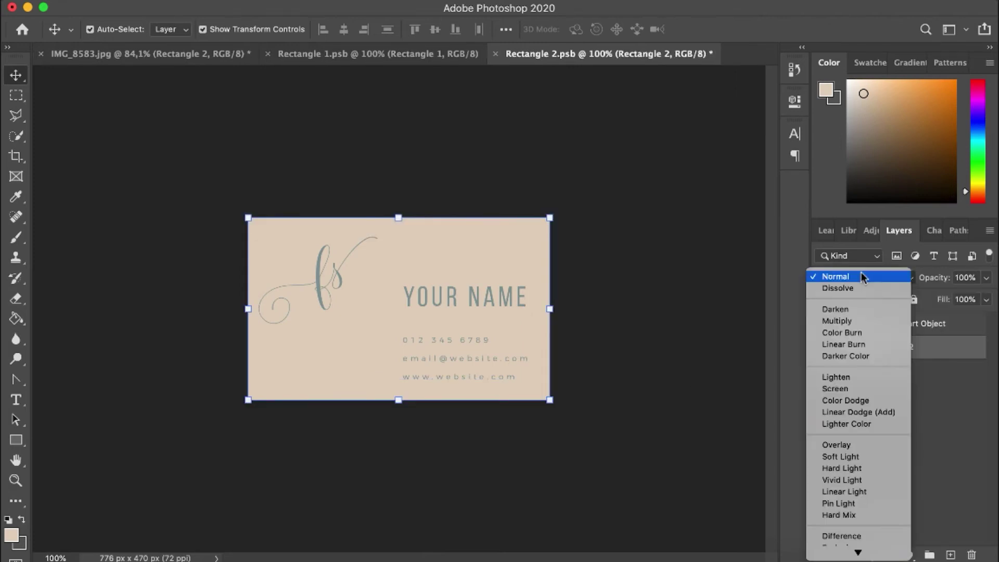
pyautogui.click(837, 310)
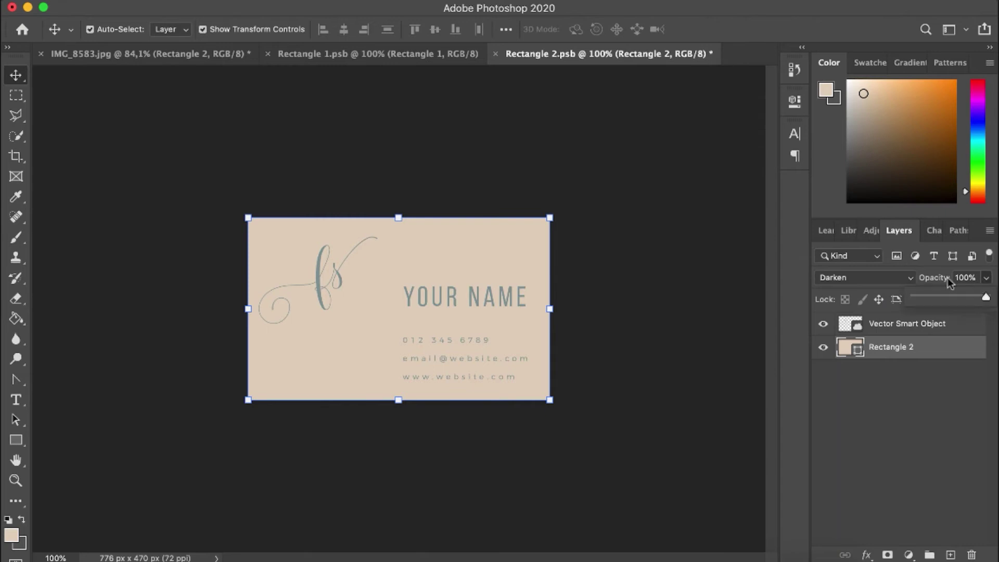
pyautogui.click(966, 278)
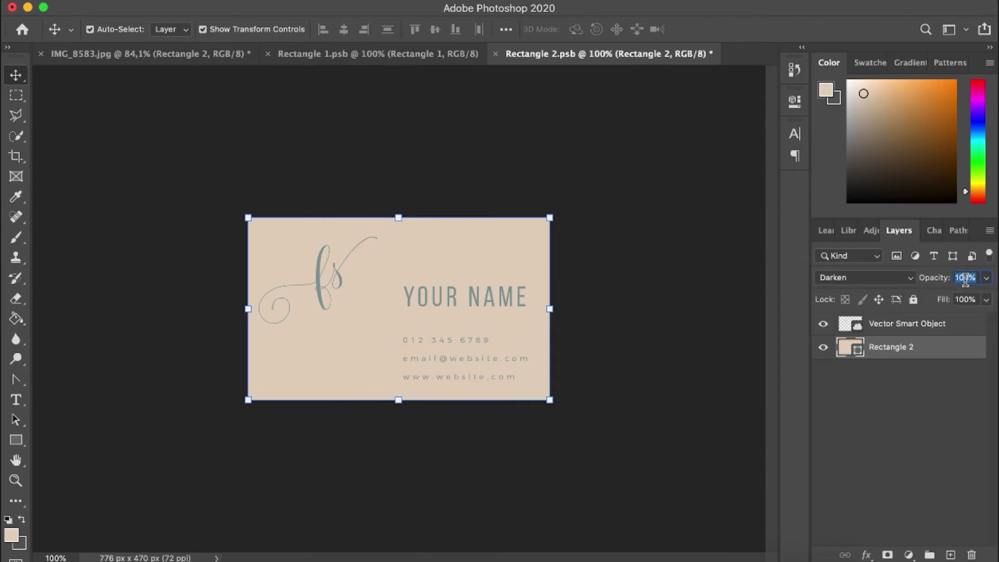
pyautogui.write('70')
# - Save Rectangle 2.psb, then view the whole IMG_8583.jpg mock-up and select the front card
pyautogui.click(919, 476)
pyautogui.press('super')
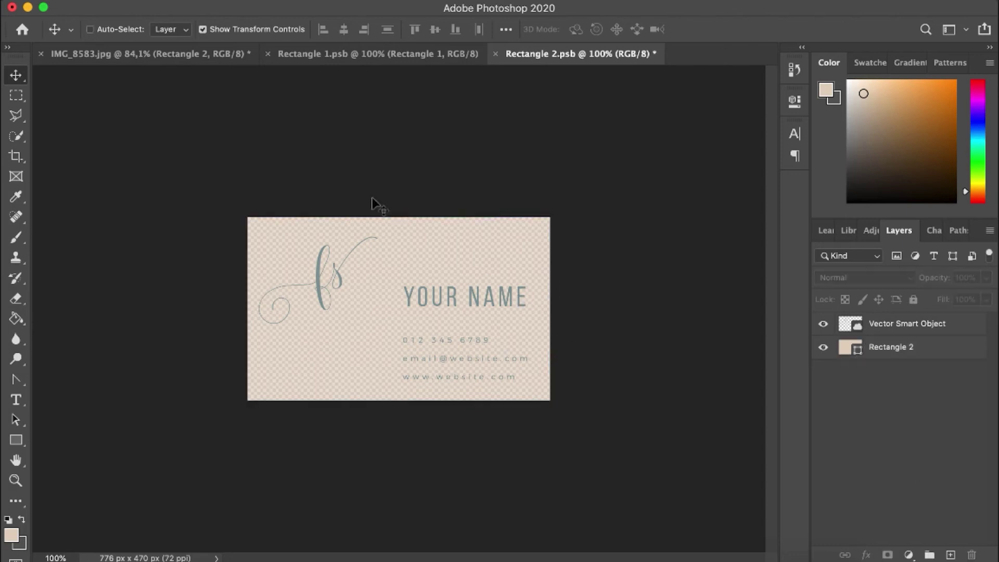
pyautogui.click(150, 56)
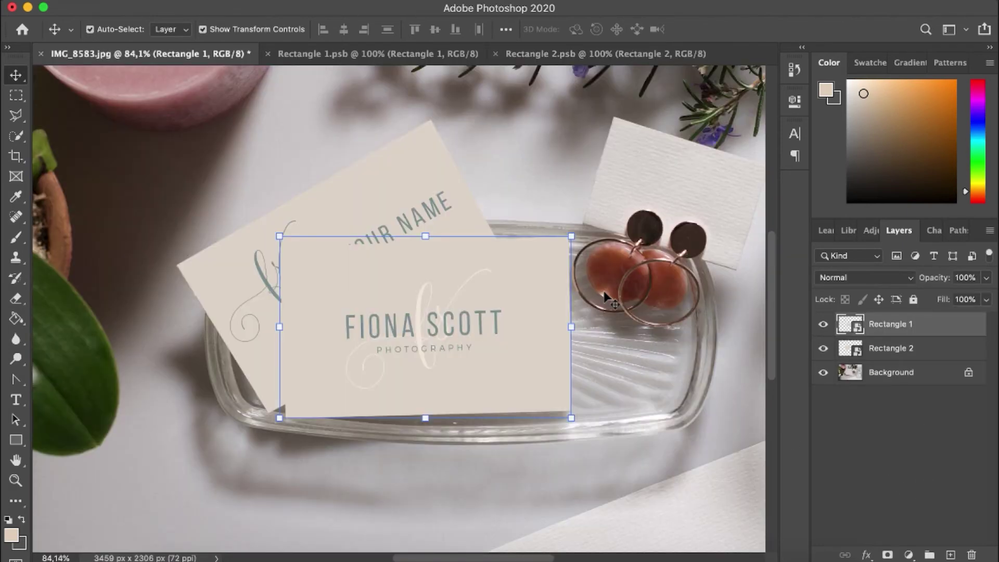
pyautogui.press('super+0')
pyautogui.keyDown('super'); pyautogui.click(438, 447); pyautogui.keyUp('super')
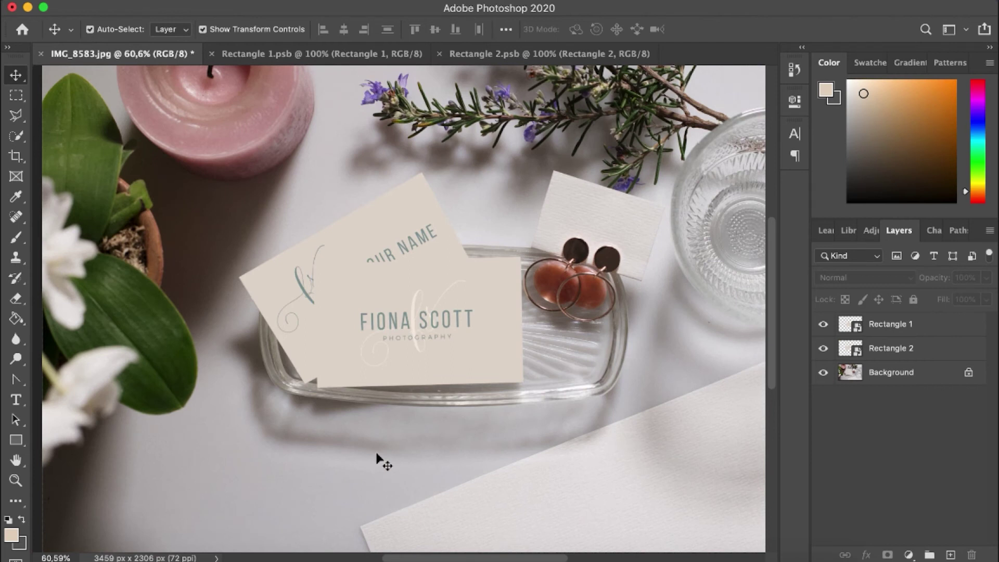
pyautogui.scroll(-3, 375, 461)
pyautogui.scroll(5, 379, 459)
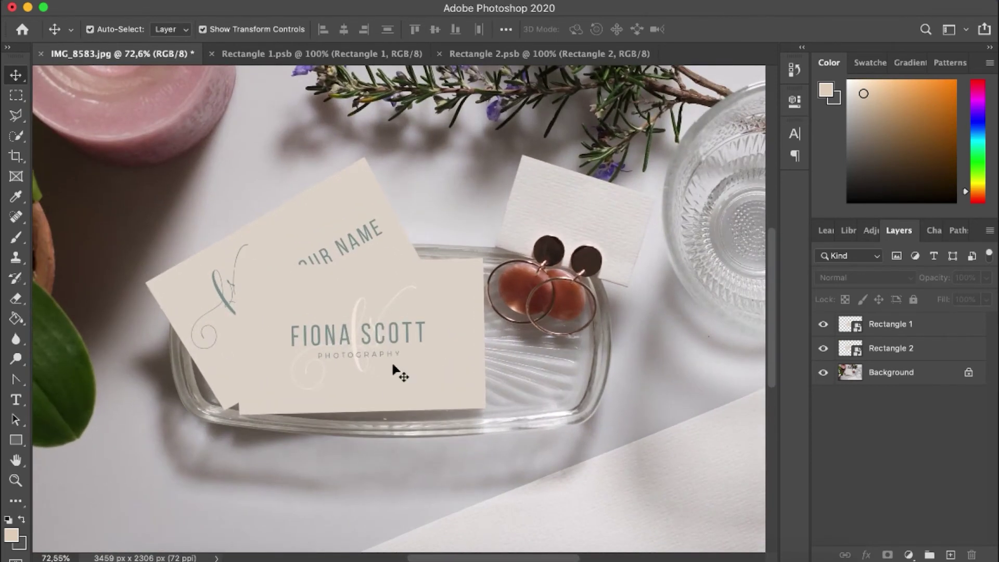
pyautogui.click(400, 372)
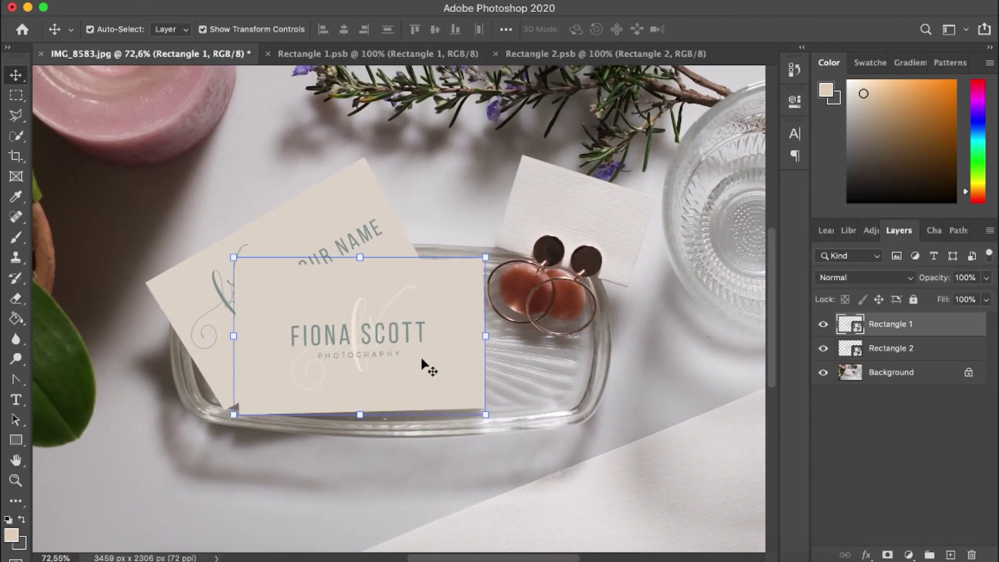
# - Give Rectangle 1 a Darken drop shadow: 32% opacity, distance 7, spread 36, size 9 px
pyautogui.doubleClick(961, 330)
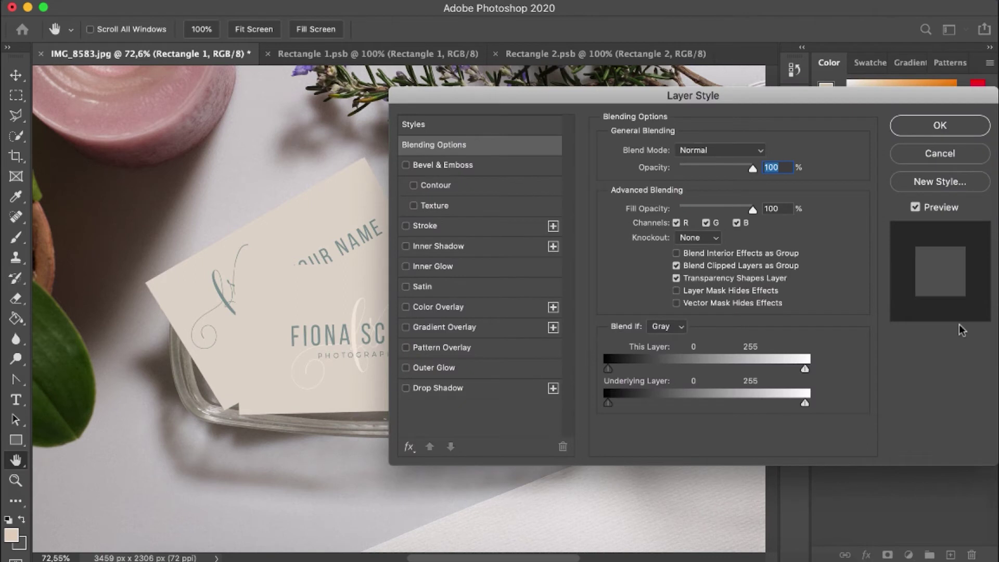
pyautogui.click(406, 388)
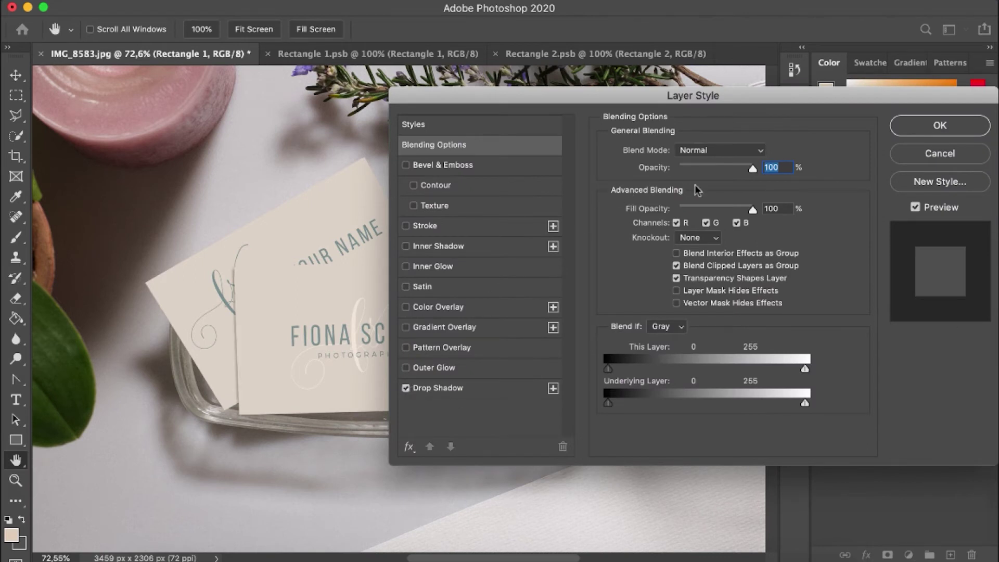
pyautogui.click(487, 385)
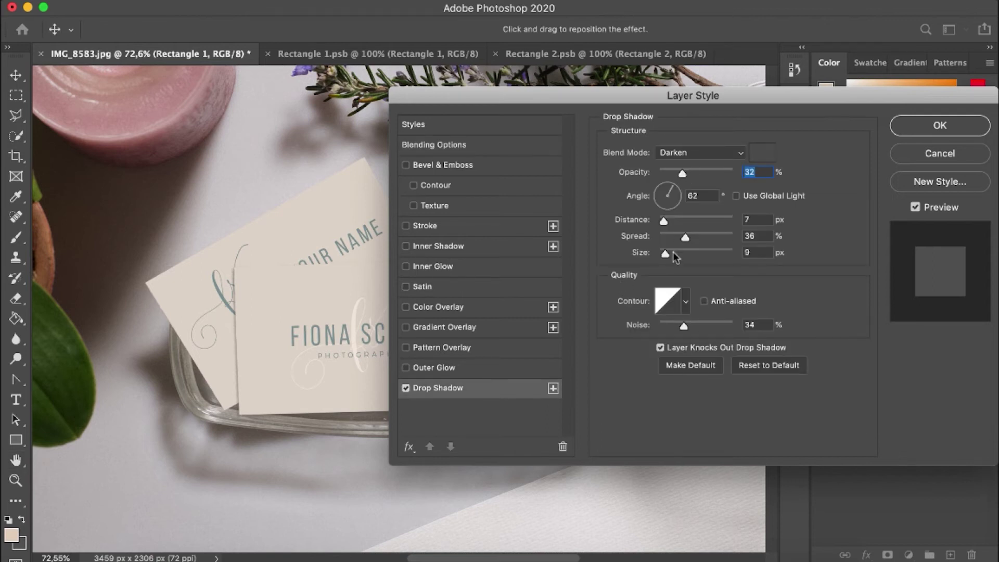
pyautogui.moveTo(667, 254); pyautogui.dragTo(666, 254)
# - Confirm the shadow, zoom to 50% on the earring tag, and draw a white-filled rectangle over it
pyautogui.click(893, 131)
pyautogui.click(846, 511)
pyautogui.press('super+minus')
pyautogui.press('super+minus')
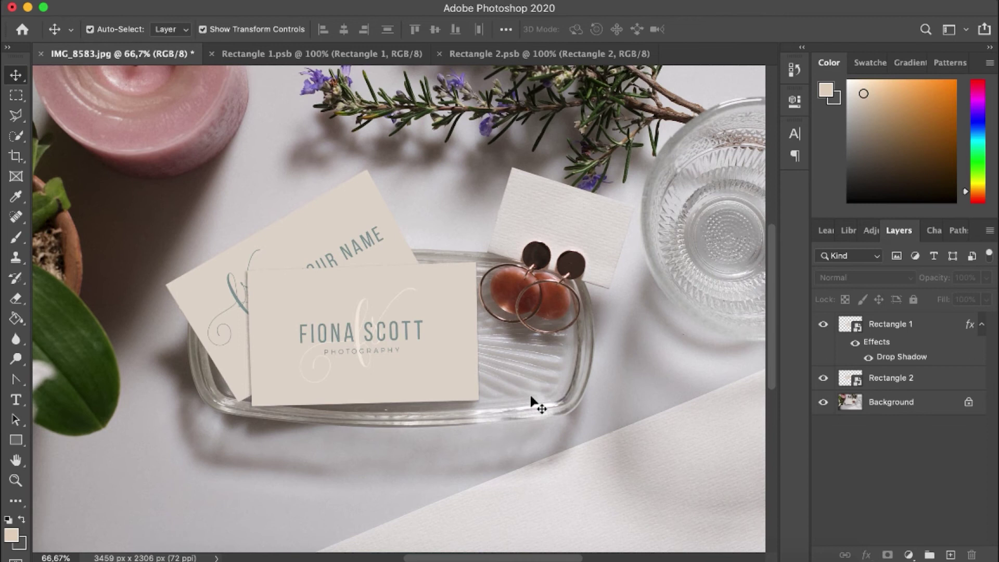
pyautogui.press('super+minus')
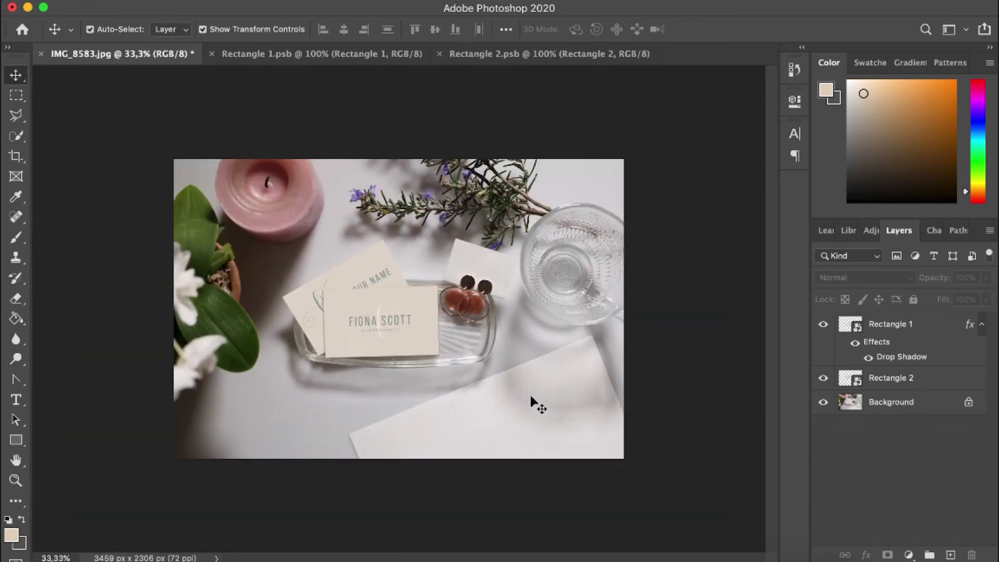
pyautogui.press('super+plus')
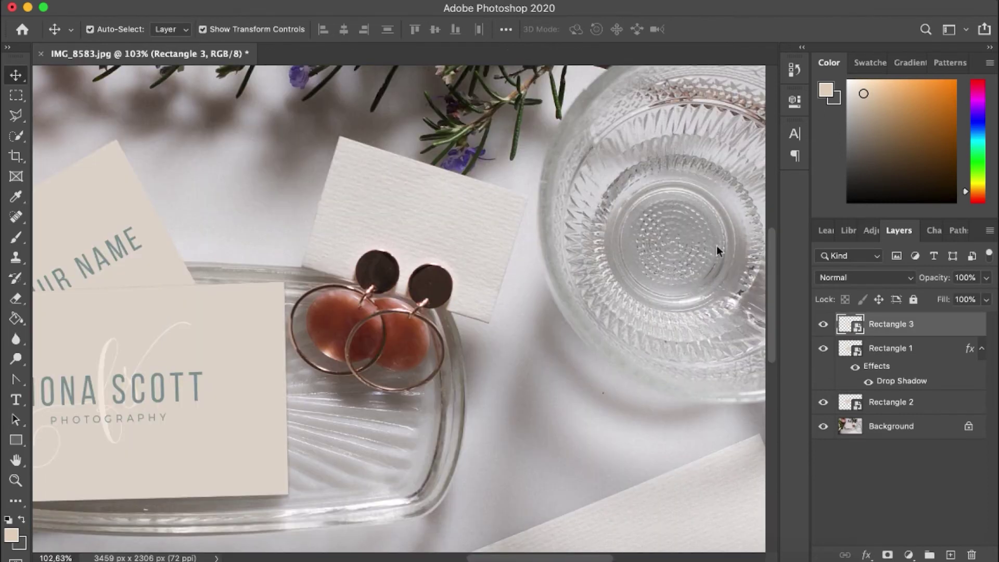
pyautogui.press('ctrl')
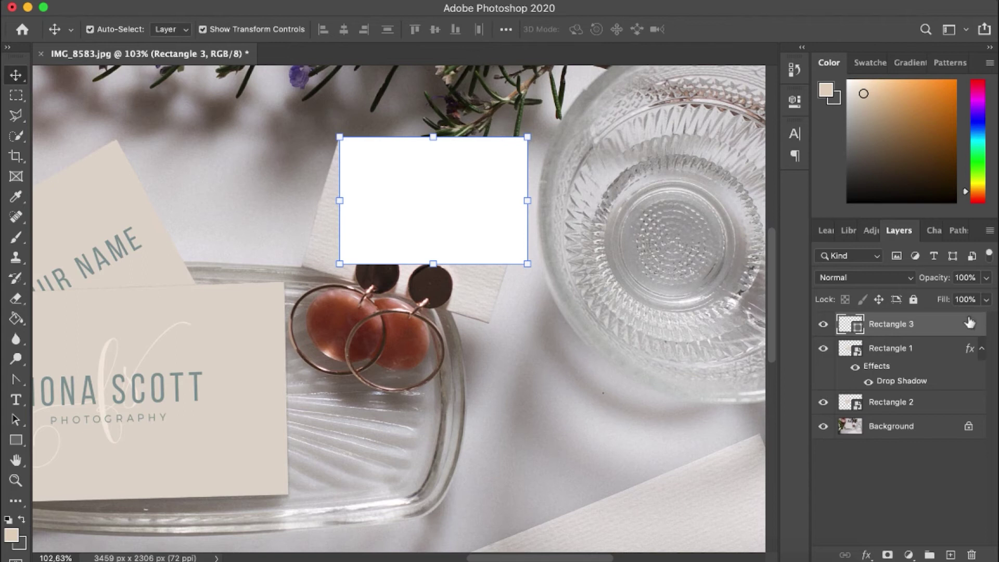
# - Convert the white rectangle to a smart object, rotate it about 17° and move it over the tag
pyautogui.rightClick(943, 331)
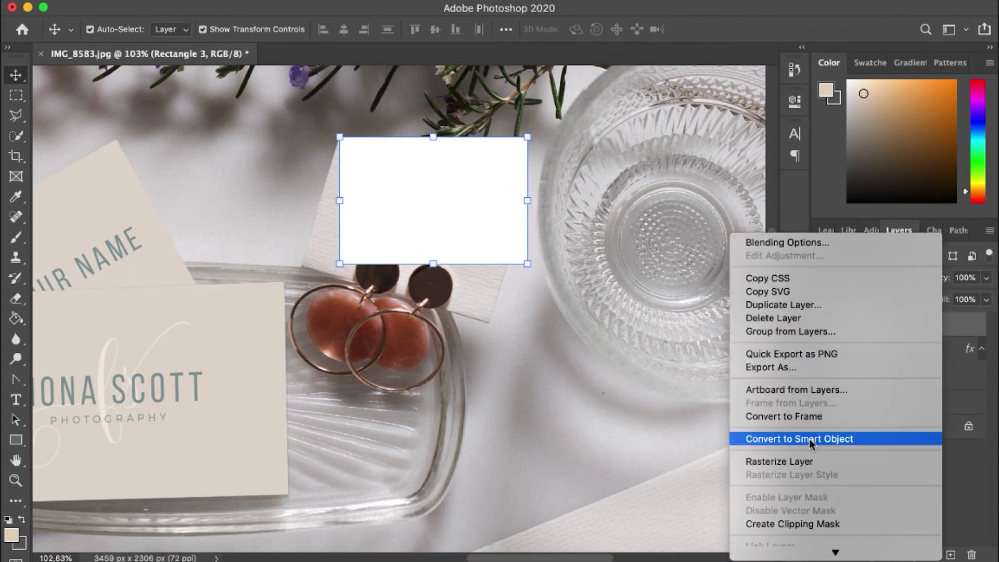
pyautogui.click(796, 437)
pyautogui.moveTo(536, 125); pyautogui.dragTo(567, 154)
pyautogui.moveTo(464, 185); pyautogui.dragTo(446, 215)
# - Distort all four corners onto the tilted tag card's corners and commit the transform
pyautogui.scroll(2, 447, 216)
pyautogui.scroll(1, 447, 221)
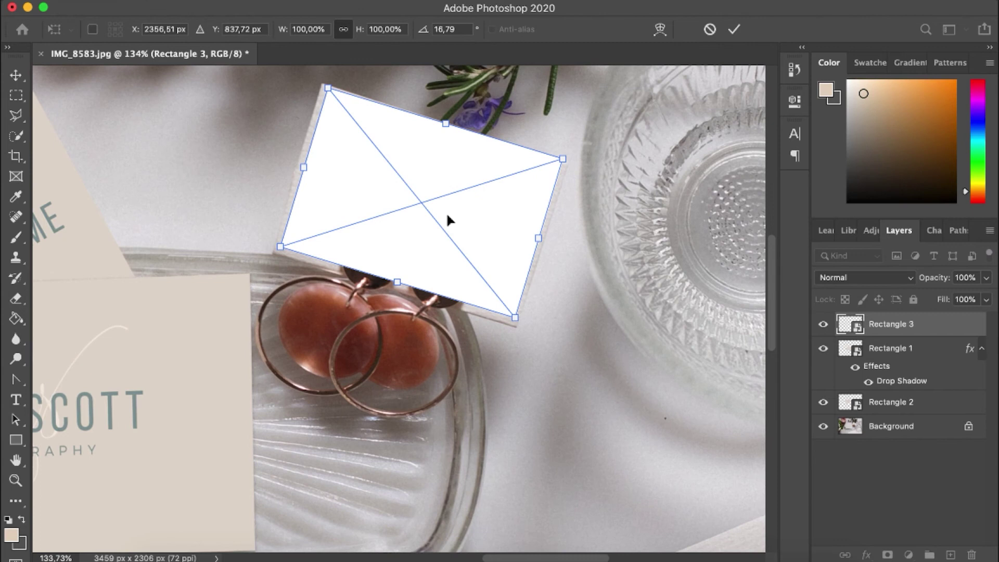
pyautogui.scroll(3, 447, 221)
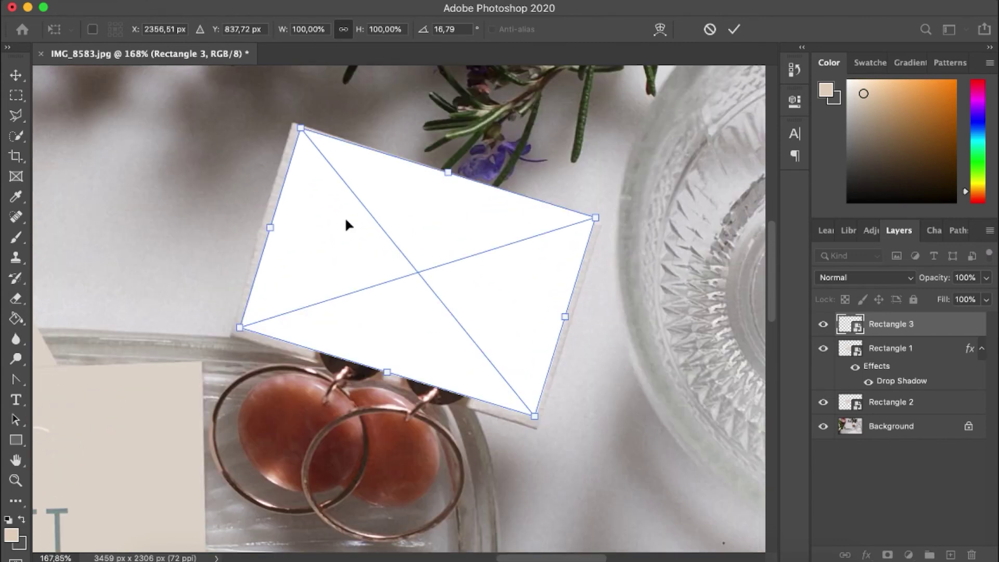
pyautogui.moveTo(301, 131); pyautogui.dragTo(297, 130)
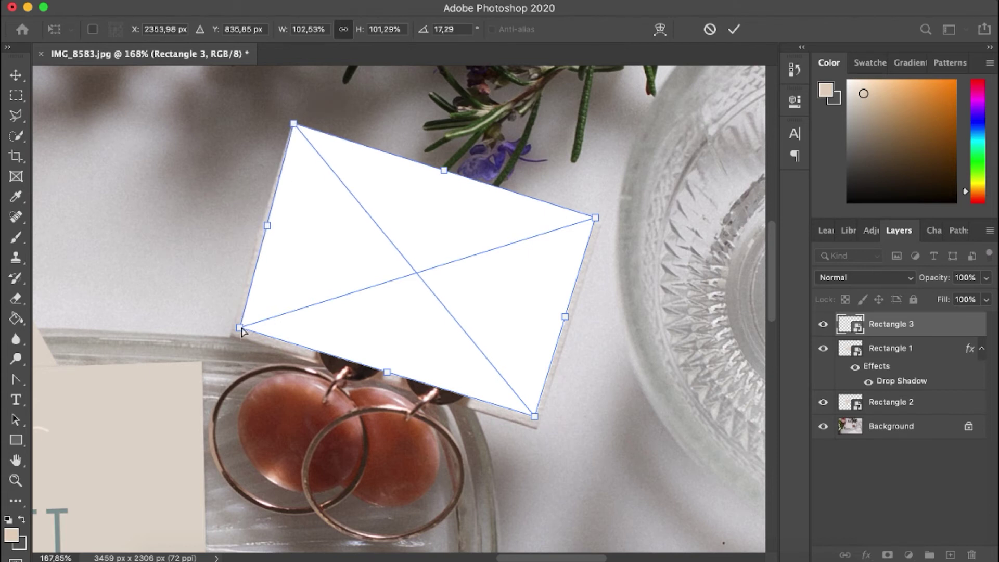
pyautogui.moveTo(241, 331); pyautogui.dragTo(231, 334)
pyautogui.moveTo(535, 418); pyautogui.dragTo(537, 429)
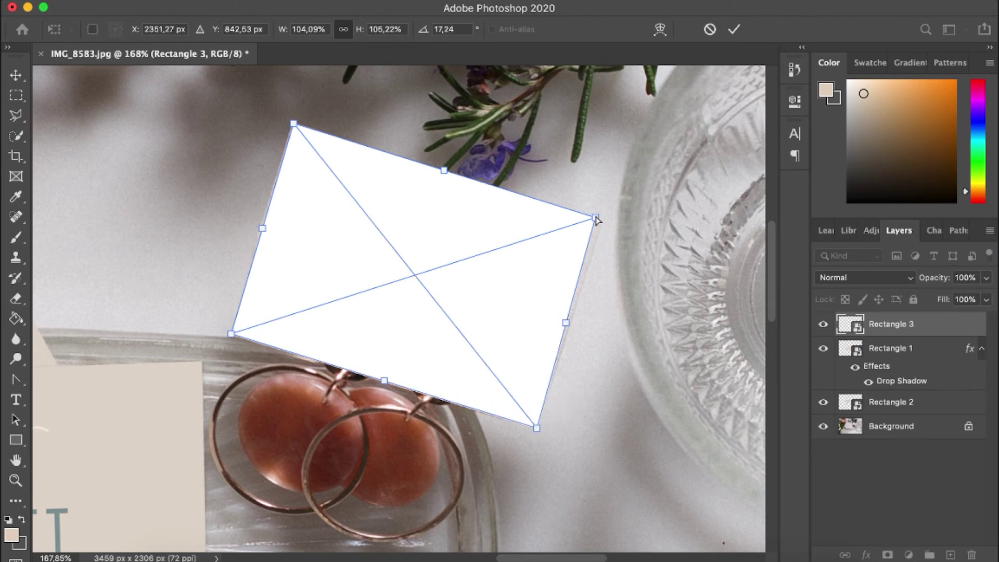
pyautogui.moveTo(596, 217); pyautogui.dragTo(604, 221)
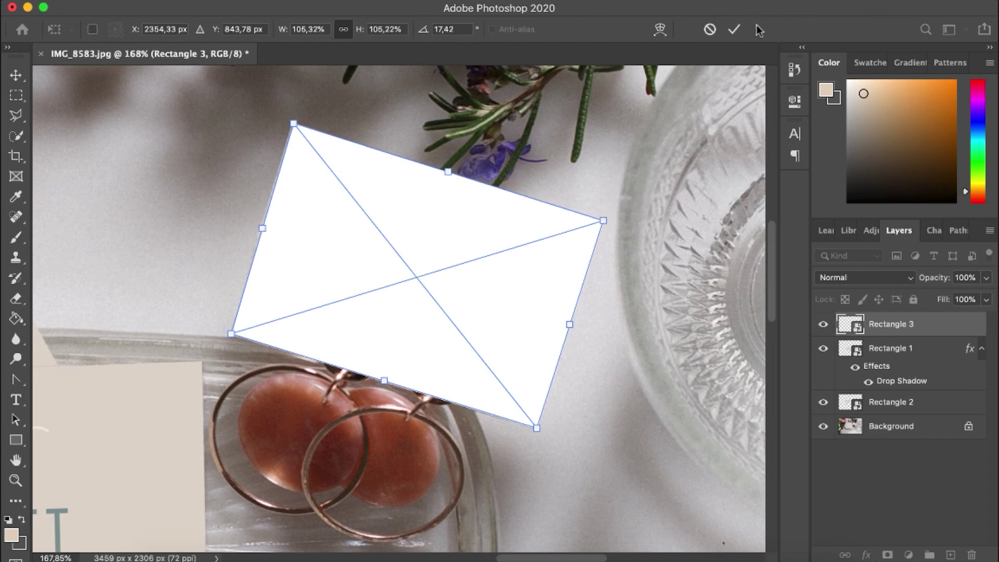
pyautogui.click(734, 29)
pyautogui.click(735, 284)
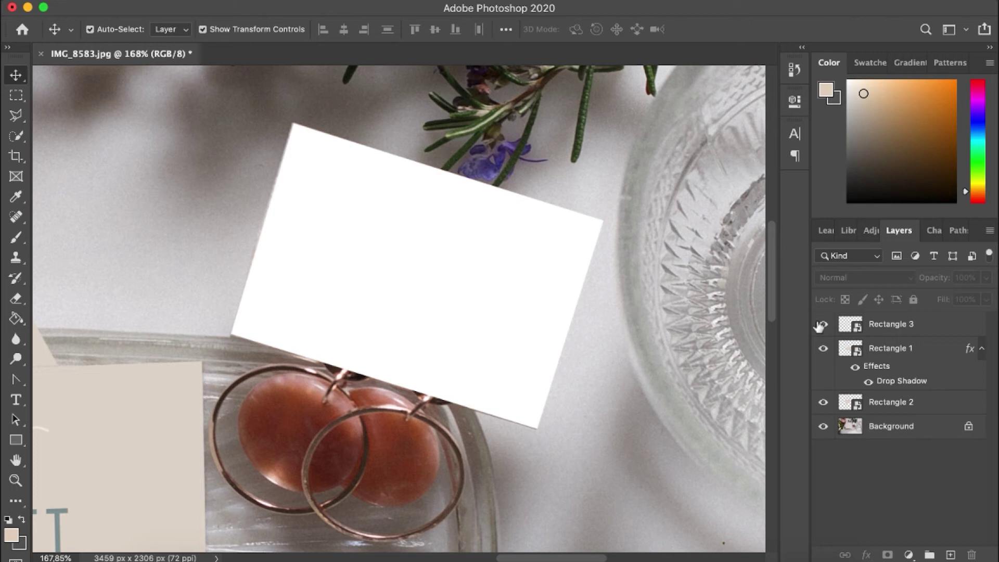
# - Paste the ab logo into the tag smart object, enlarge it to about 256%, nudge up 20 px, save
pyautogui.doubleClick(858, 327)
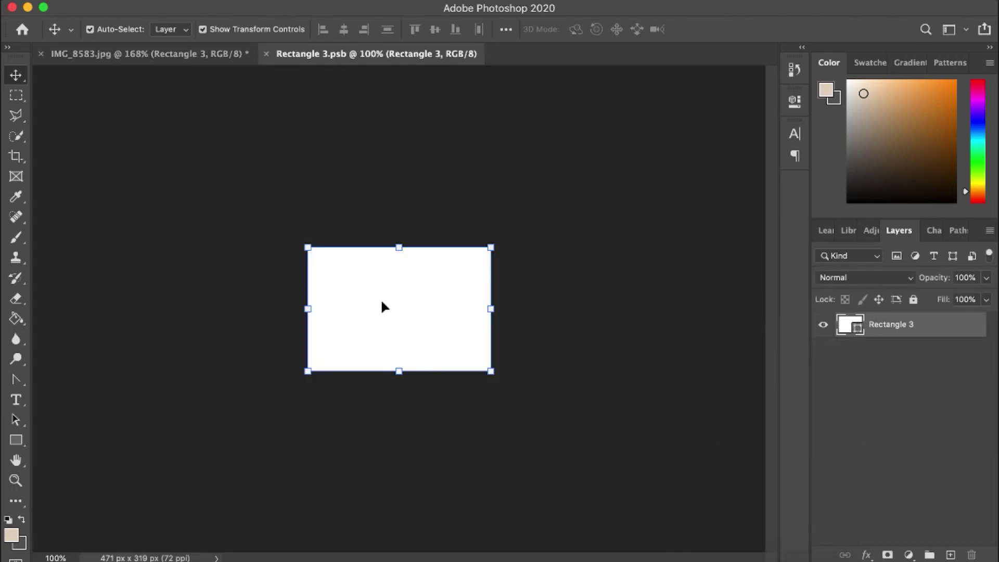
pyautogui.press('super+v')
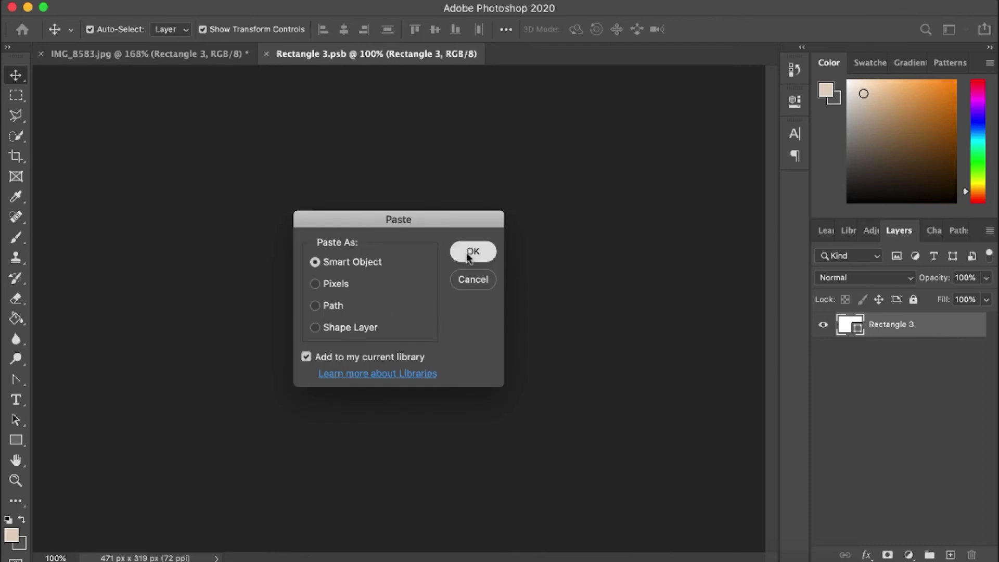
pyautogui.click(473, 254)
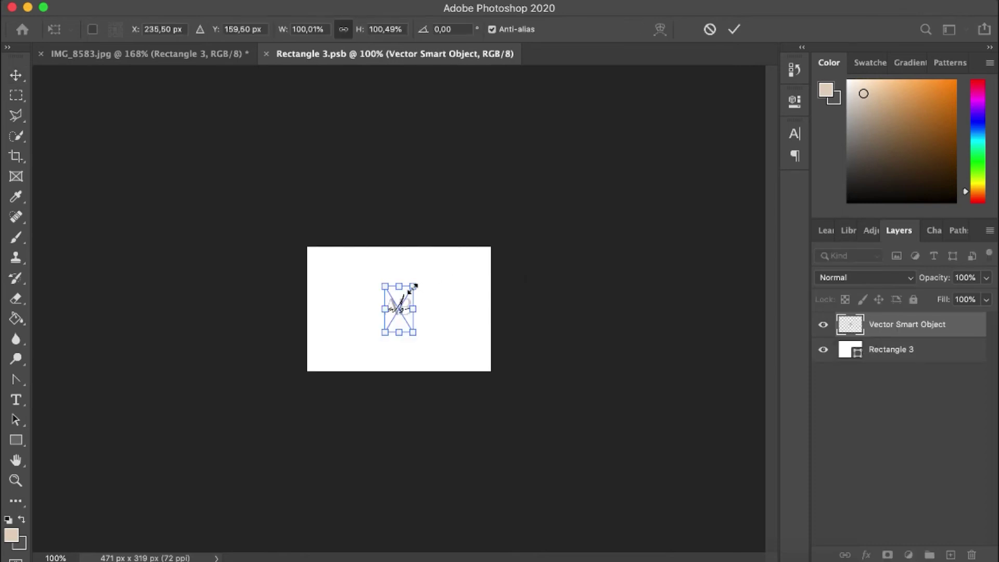
pyautogui.moveTo(414, 286); pyautogui.dragTo(447, 259)
pyautogui.hotkey('shift', 'Up')
pyautogui.hotkey('shift', 'Up')
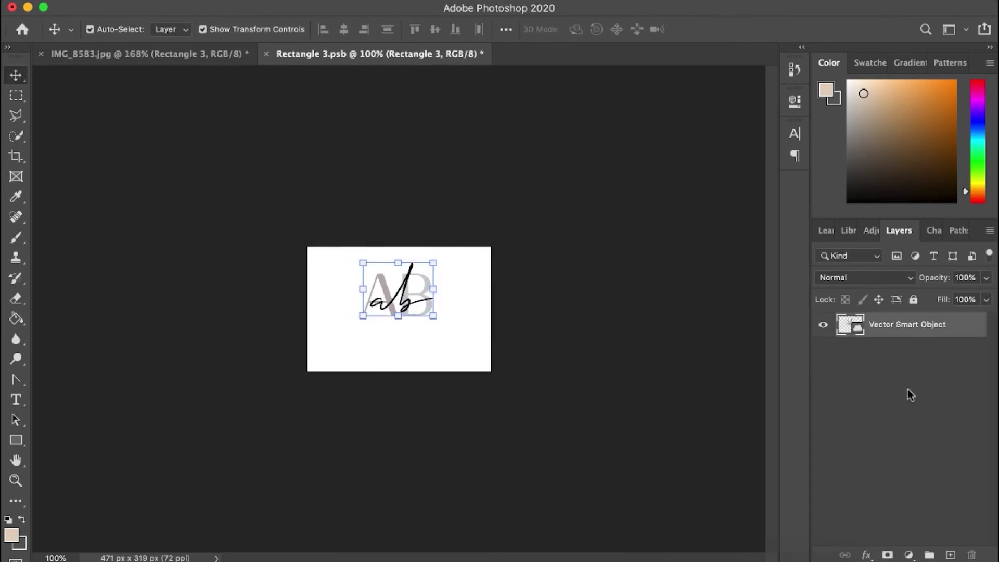
pyautogui.press('super+s')
pyautogui.click(178, 53)
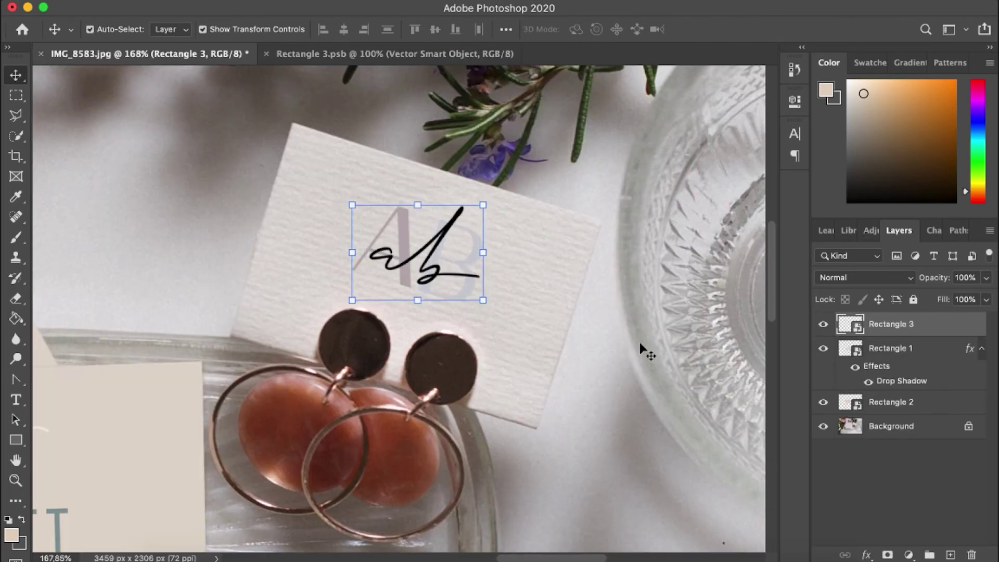
pyautogui.scroll(-6, 639, 342)
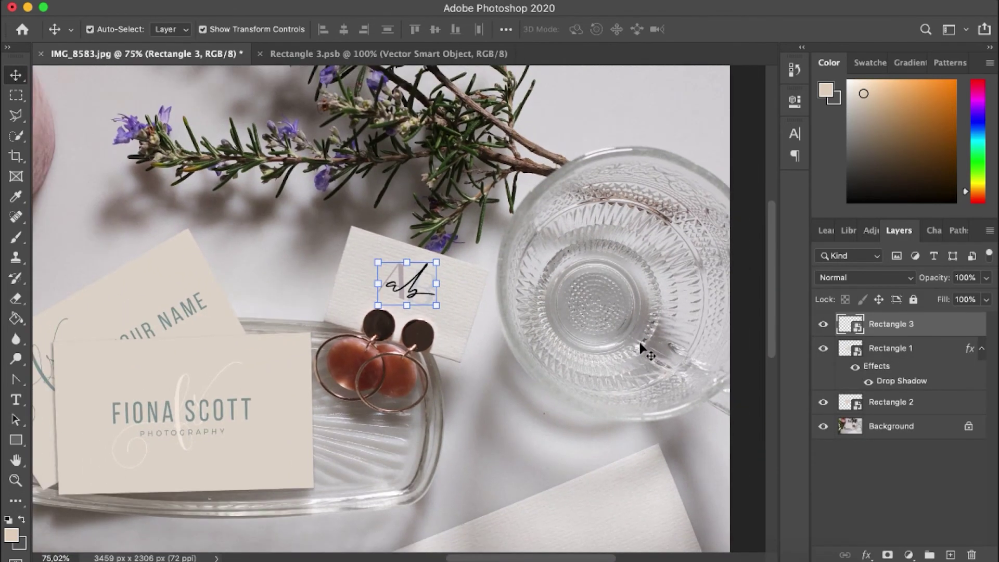
pyautogui.scroll(-2, 639, 342)
pyautogui.click(587, 343)
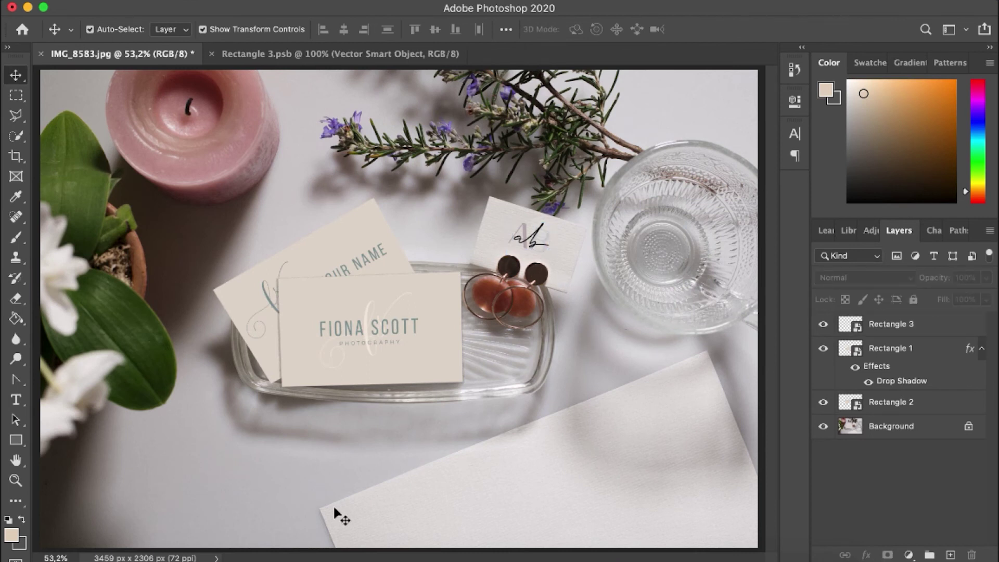
pyautogui.scroll(-2, 270, 413)
pyautogui.scroll(2, 271, 415)
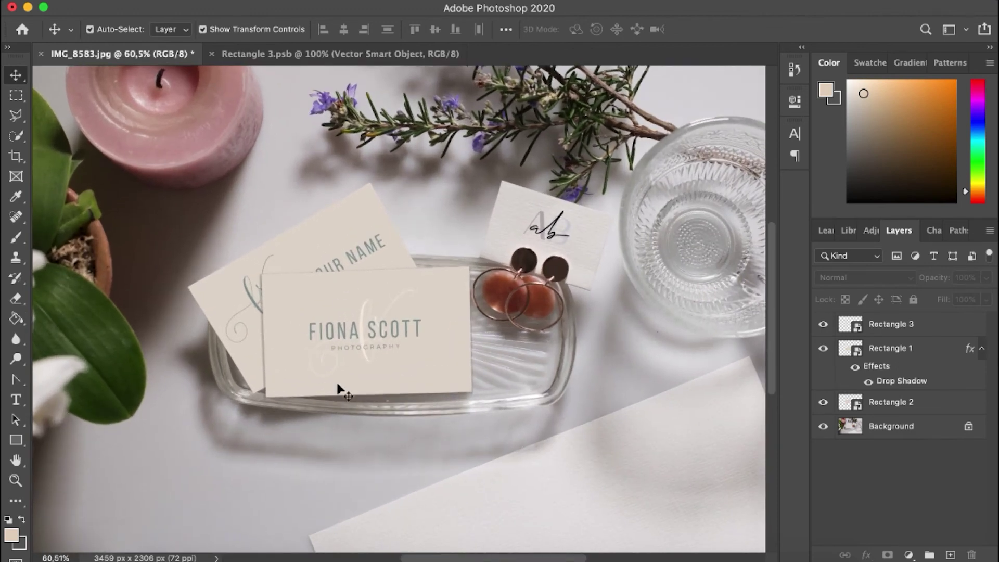
pyautogui.scroll(-3, 337, 388)
pyautogui.hscroll(3, 337, 388)
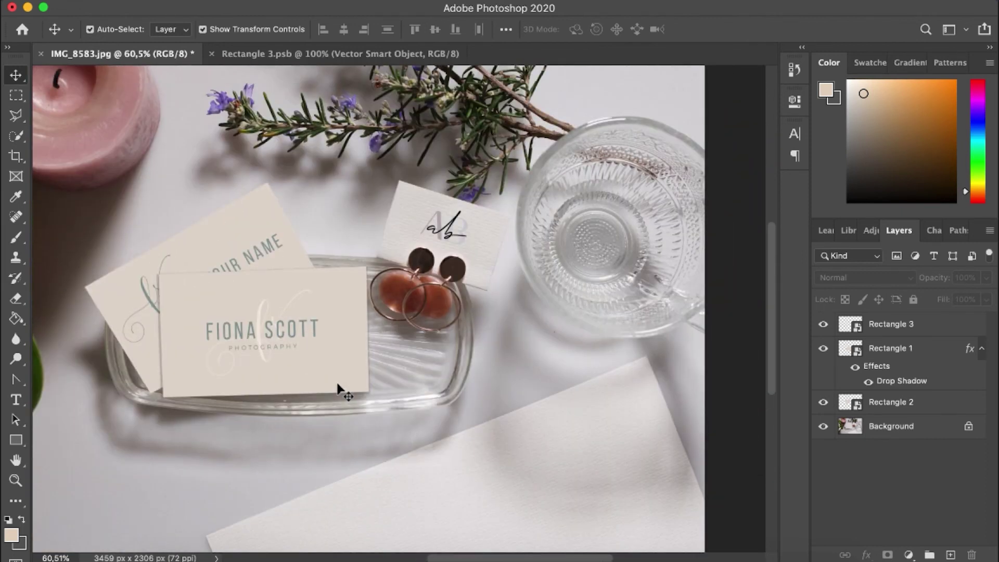
pyautogui.scroll(-1, 337, 388)
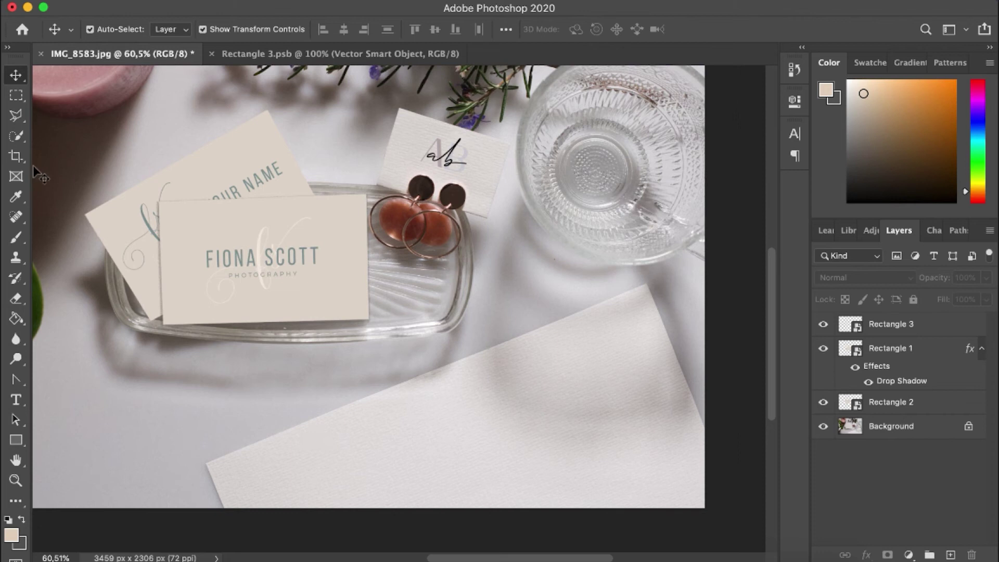
# - Draw a white 1878 × 1035 px Rectangle 4 over the paper sheet, undoing a trial tilt
pyautogui.click(16, 440)
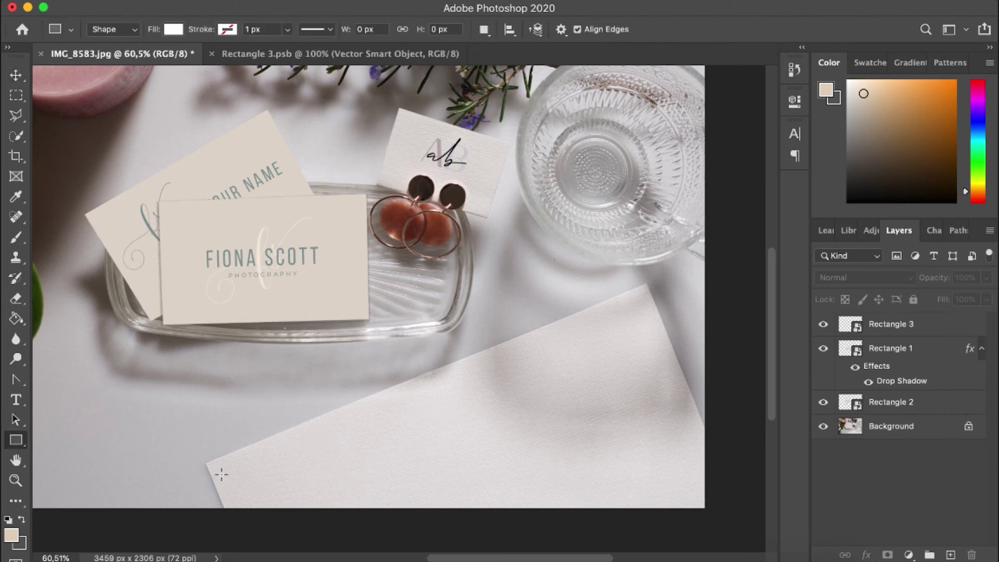
pyautogui.moveTo(206, 462); pyautogui.dragTo(649, 219)
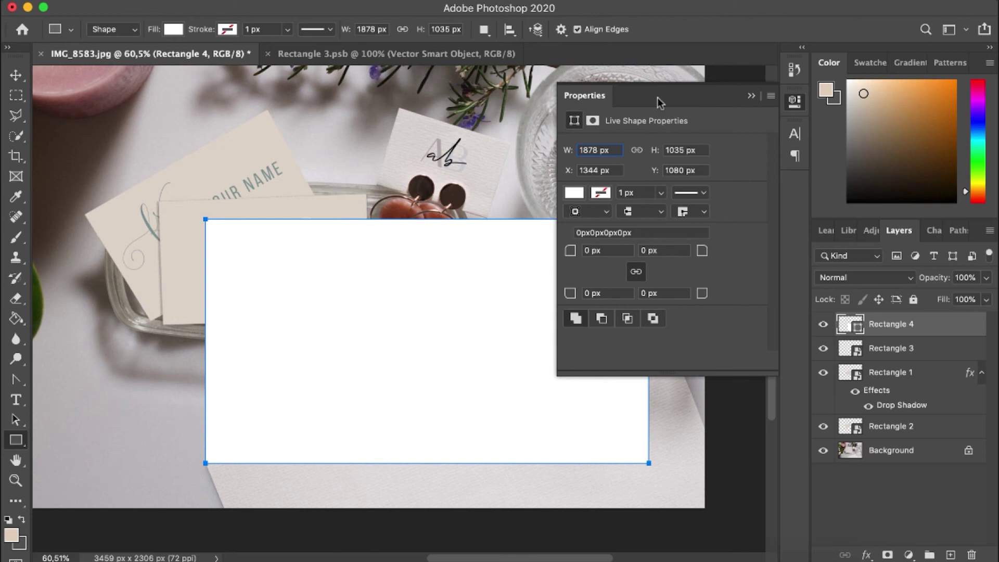
pyautogui.click(749, 97)
pyautogui.click(16, 74)
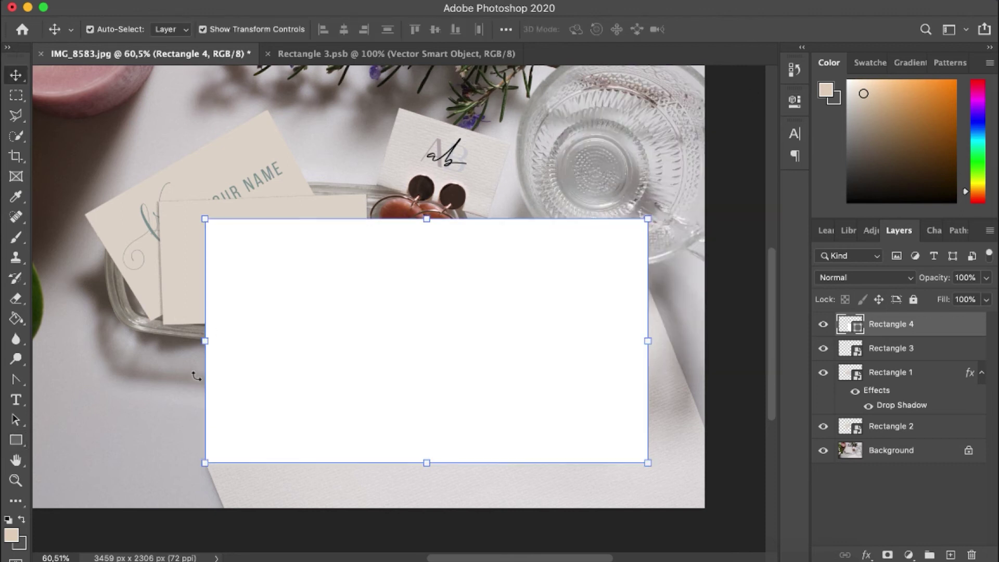
pyautogui.moveTo(195, 468); pyautogui.dragTo(218, 515)
pyautogui.press('super+z')
pyautogui.click(787, 29)
pyautogui.rightClick(955, 328)
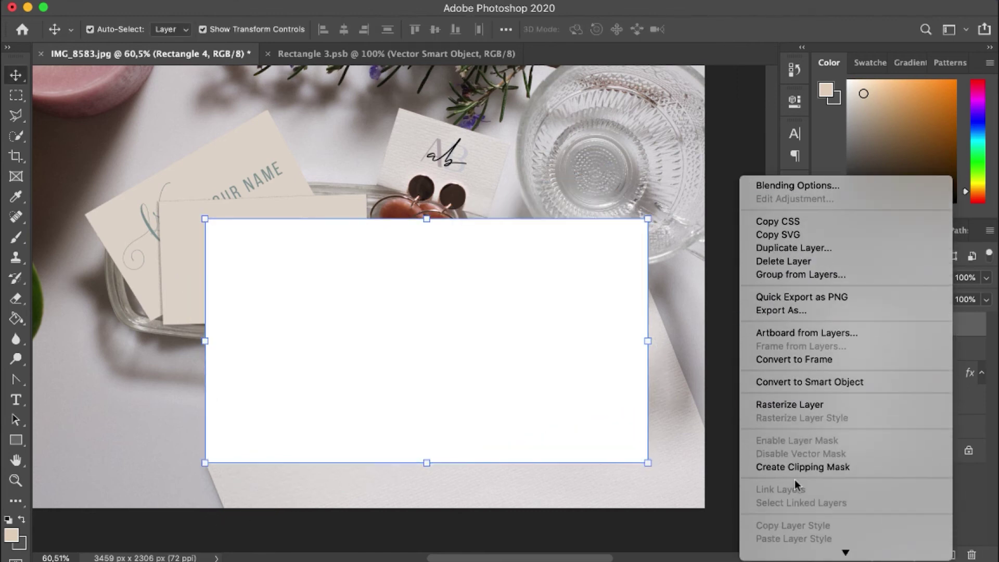
# - Convert Rectangle 4 to a smart object, rotate it about −22° and move it onto the paper
pyautogui.click(804, 384)
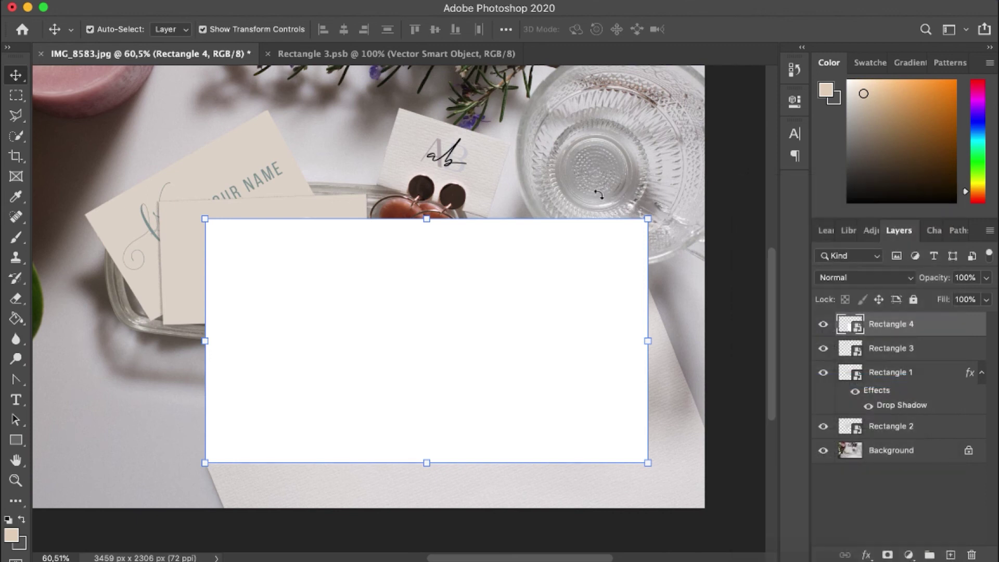
pyautogui.moveTo(660, 207); pyautogui.dragTo(585, 152)
pyautogui.scroll(-3, 504, 352)
pyautogui.moveTo(508, 260); pyautogui.dragTo(565, 402)
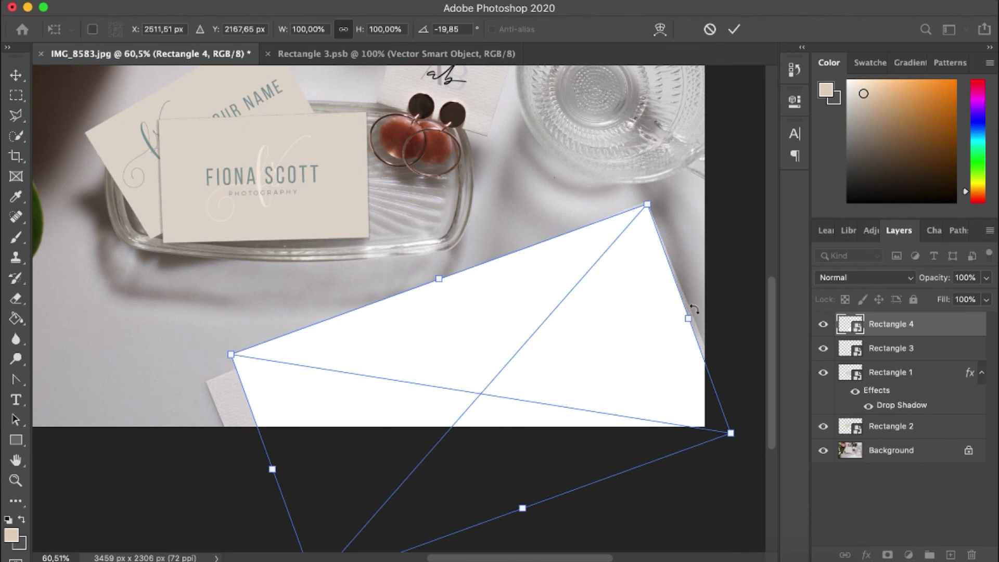
pyautogui.moveTo(700, 301); pyautogui.dragTo(700, 288)
pyautogui.moveTo(569, 350)
pyautogui.mouseDown()
pyautogui.moveTo(572, 361)
pyautogui.moveTo(571, 352)
pyautogui.mouseUp()
# - Stretch the rectangle's bottom corner to cover the tilted paper sheet and apply the transform
pyautogui.scroll(-5, 571, 354)
pyautogui.hscroll(-3, 571, 354)
pyautogui.scroll(-2, 571, 356)
pyautogui.hscroll(-2, 571, 356)
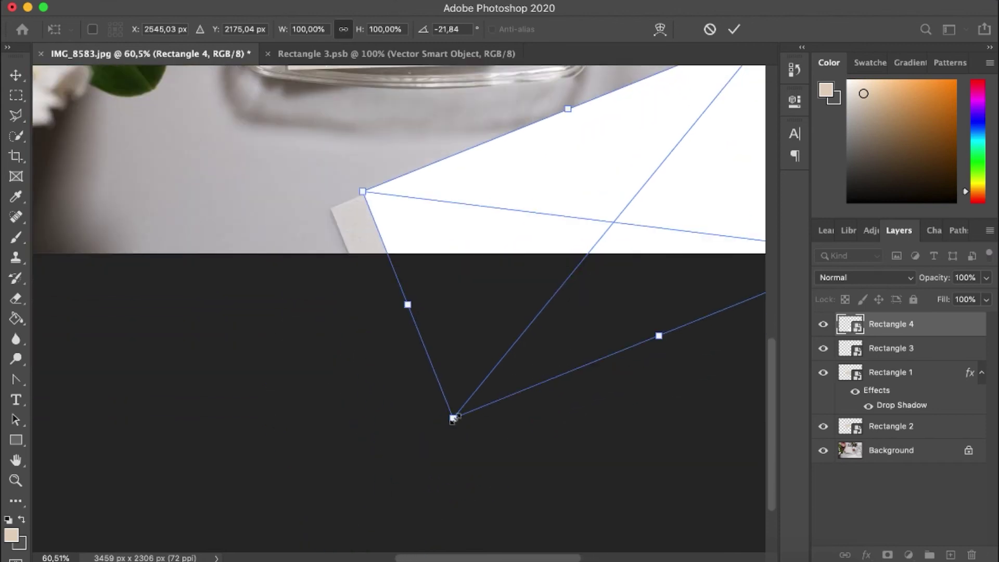
pyautogui.moveTo(453, 418); pyautogui.dragTo(434, 464)
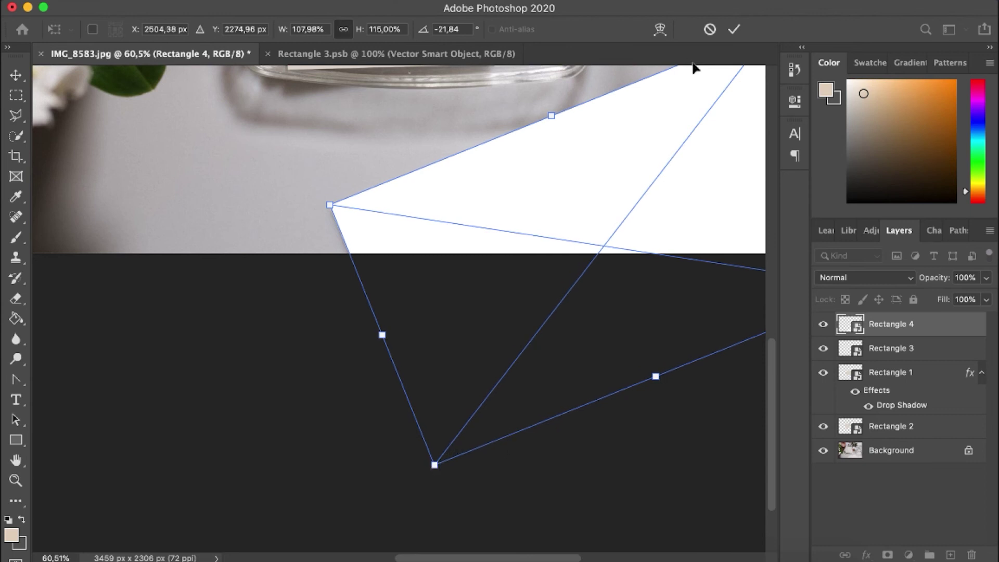
pyautogui.click(725, 32)
pyautogui.scroll(-3, 546, 254)
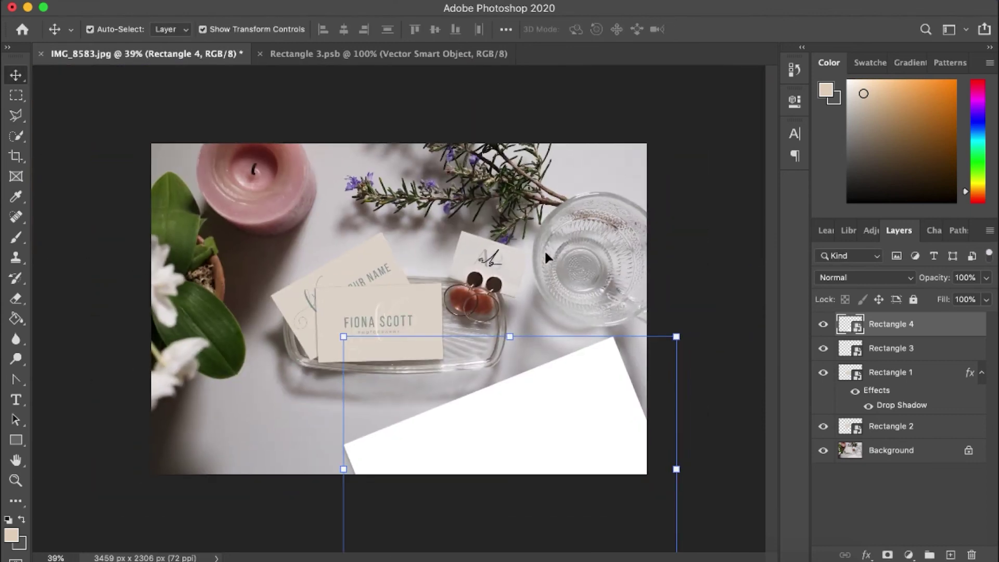
# - Paste the pink curved pattern into Rectangle 4's contents as a smart object and enlarge it
pyautogui.doubleClick(848, 325)
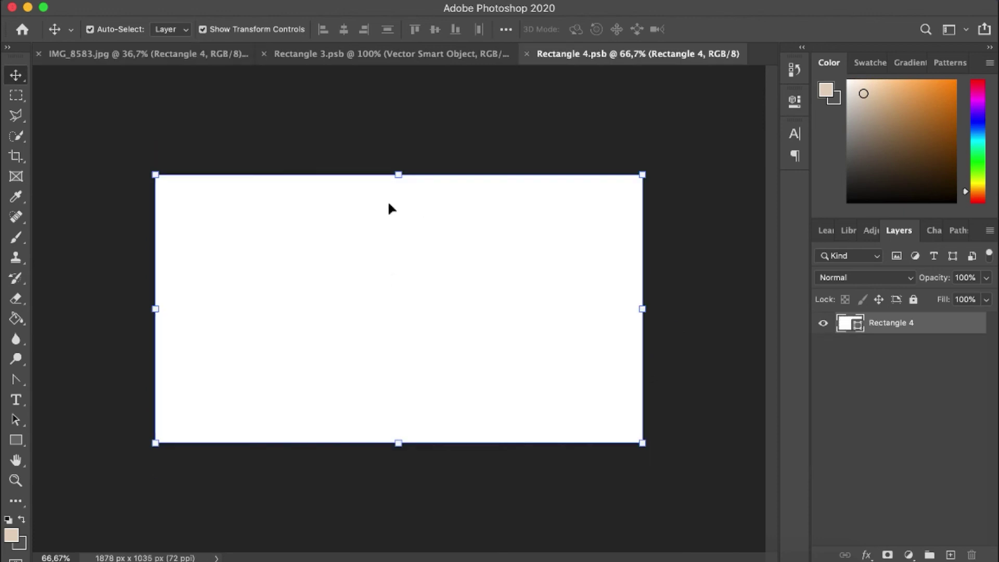
pyautogui.press('super+v')
pyautogui.click(473, 252)
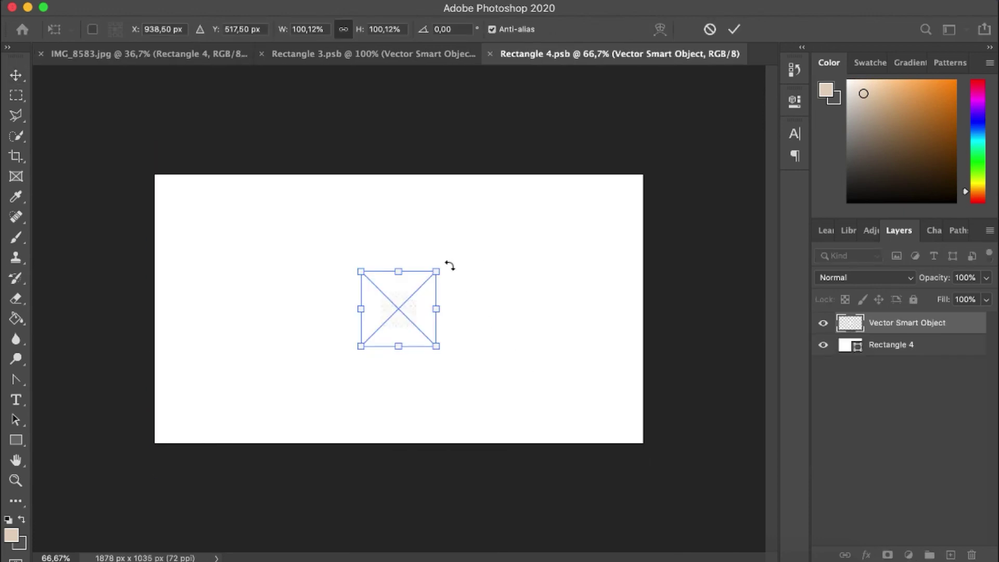
pyautogui.moveTo(440, 274); pyautogui.dragTo(615, 61)
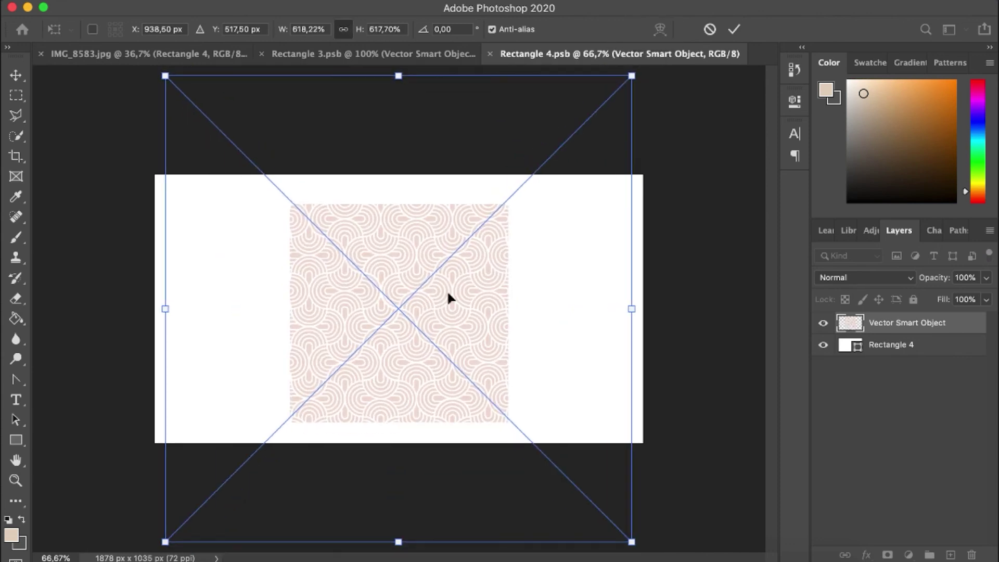
pyautogui.press('super+minus')
pyautogui.press('super+minus')
pyautogui.moveTo(385, 304); pyautogui.dragTo(356, 299)
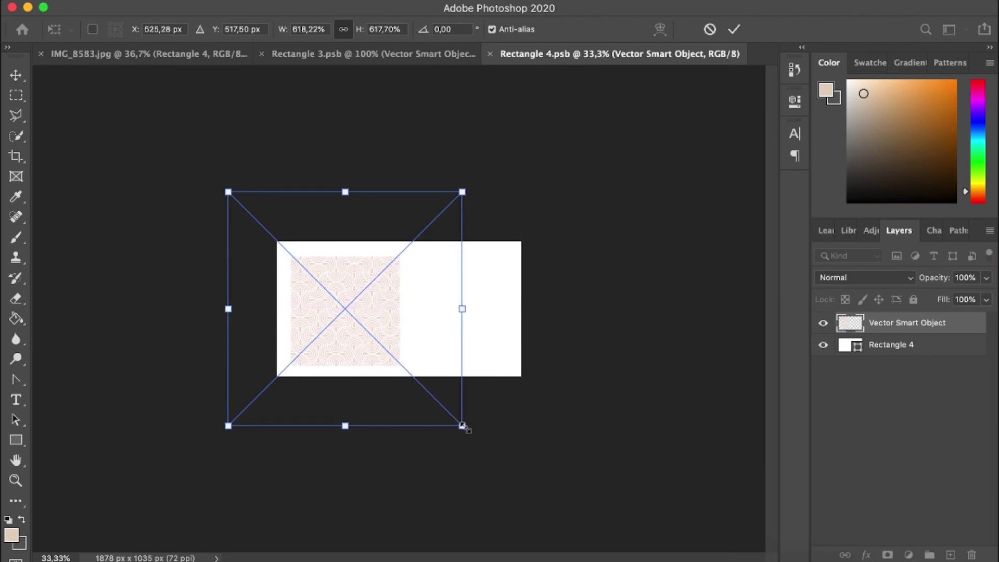
pyautogui.moveTo(462, 426); pyautogui.dragTo(661, 561)
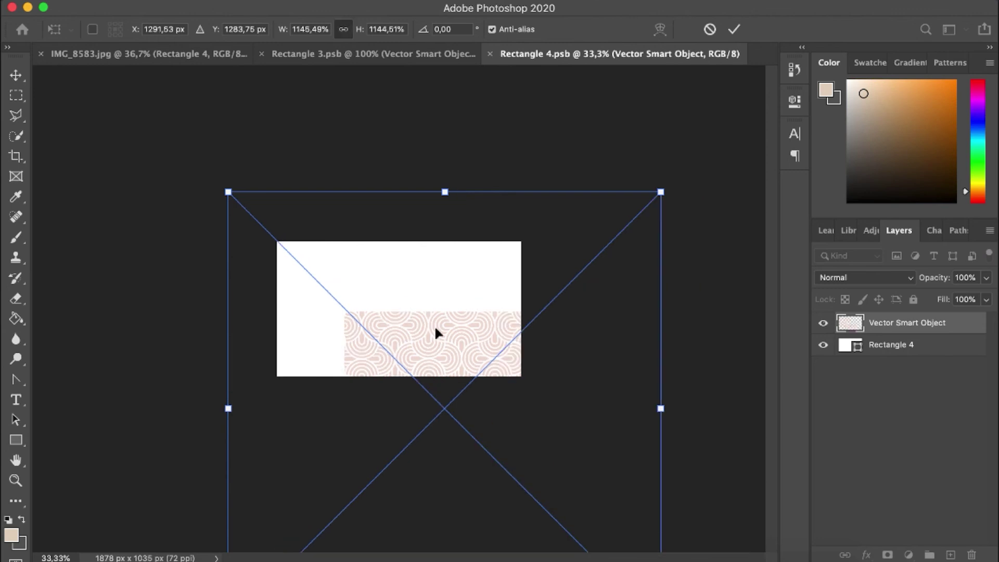
# - Scale and align the pattern to cover the whole rectangle, apply it, and check its extent
pyautogui.scroll(-2, 435, 325)
pyautogui.moveTo(435, 325); pyautogui.dragTo(388, 281)
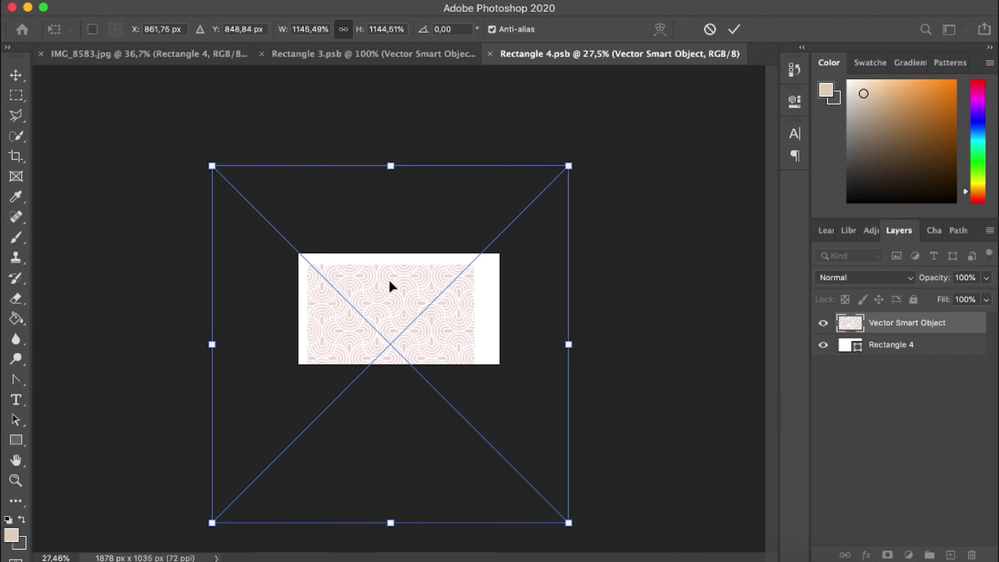
pyautogui.press('super+minus')
pyautogui.press('super+minus')
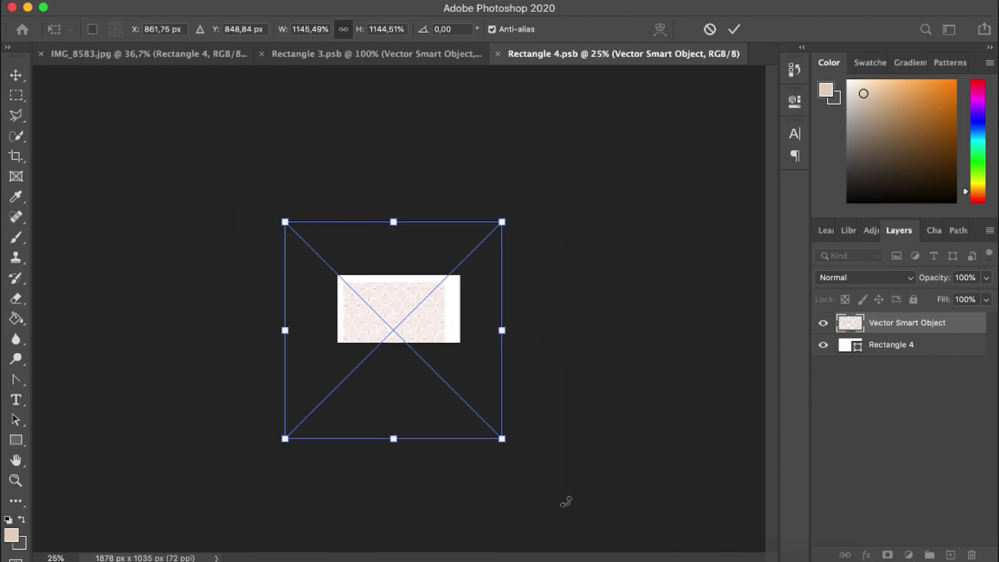
pyautogui.moveTo(504, 440); pyautogui.dragTo(534, 467)
pyautogui.scroll(4, 426, 287)
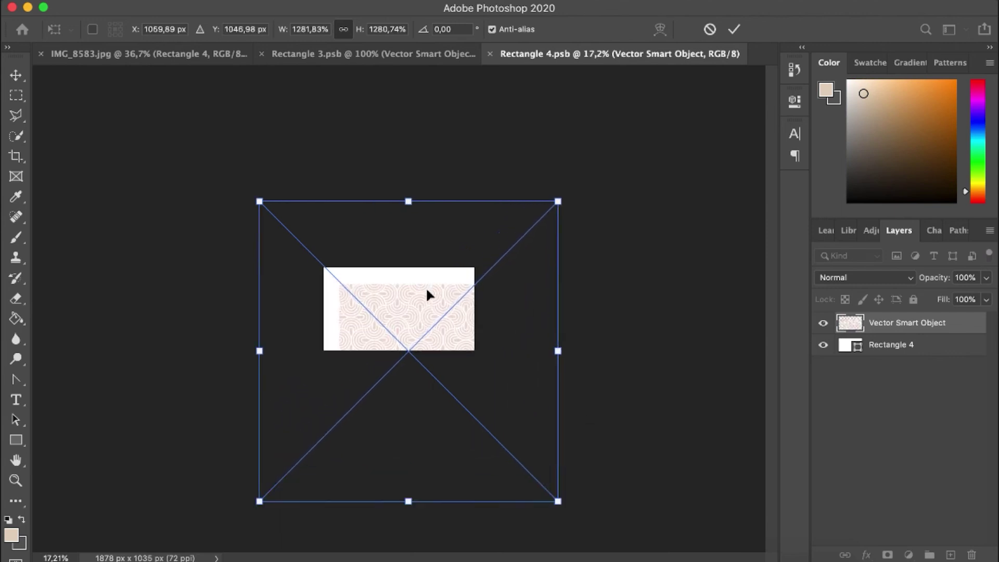
pyautogui.moveTo(414, 292); pyautogui.dragTo(408, 285)
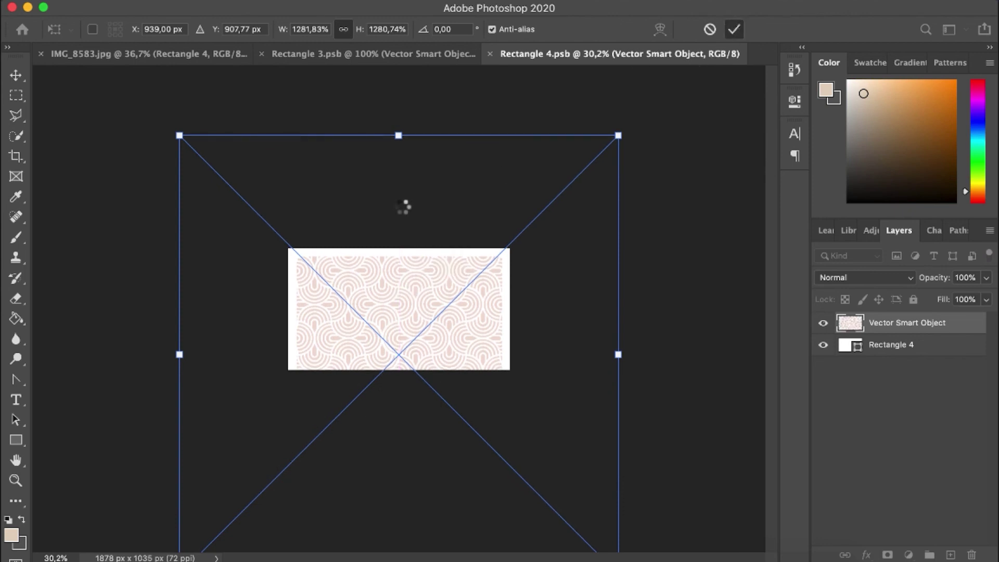
pyautogui.click(407, 207)
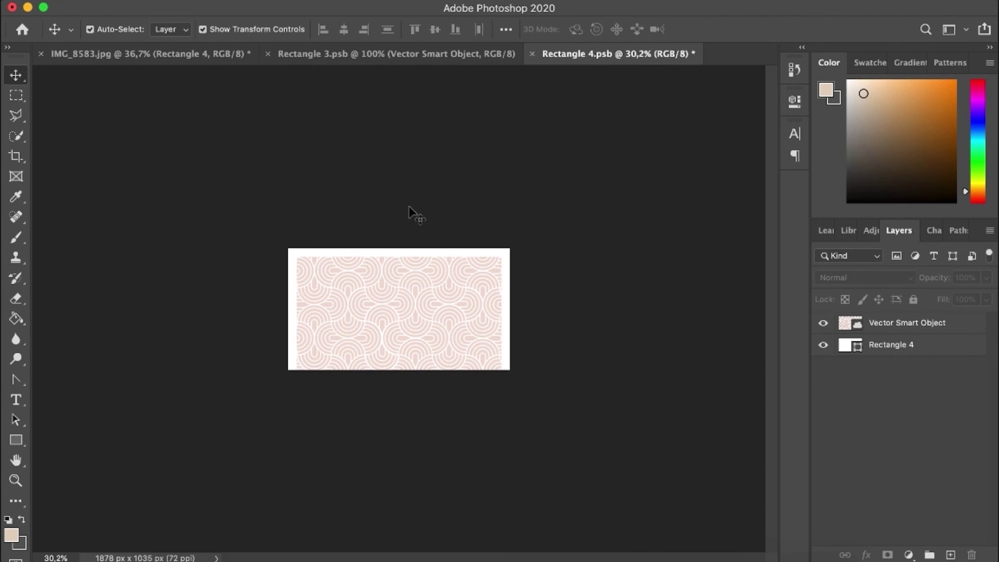
pyautogui.press('super+equal')
pyautogui.press('super+equal')
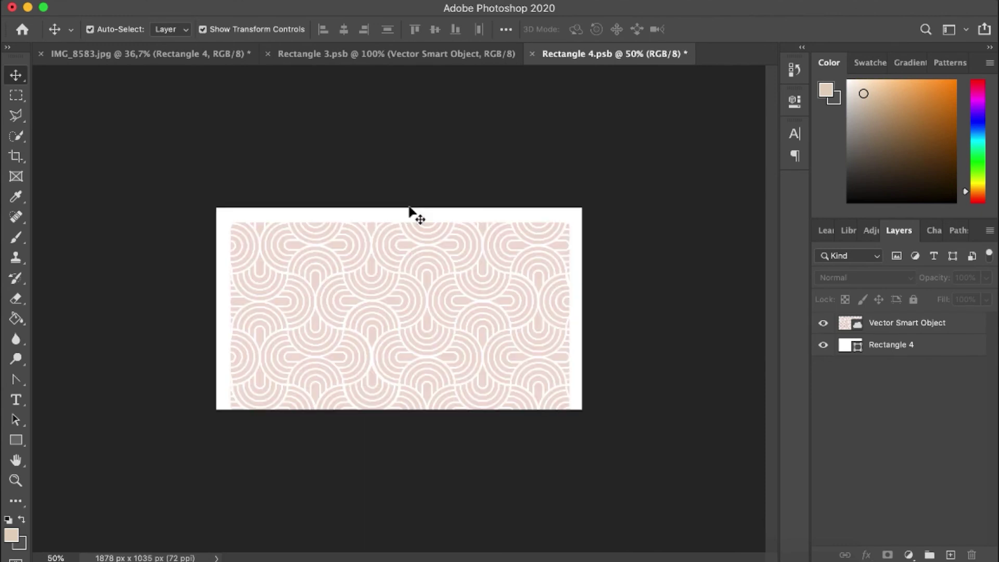
pyautogui.click(962, 326)
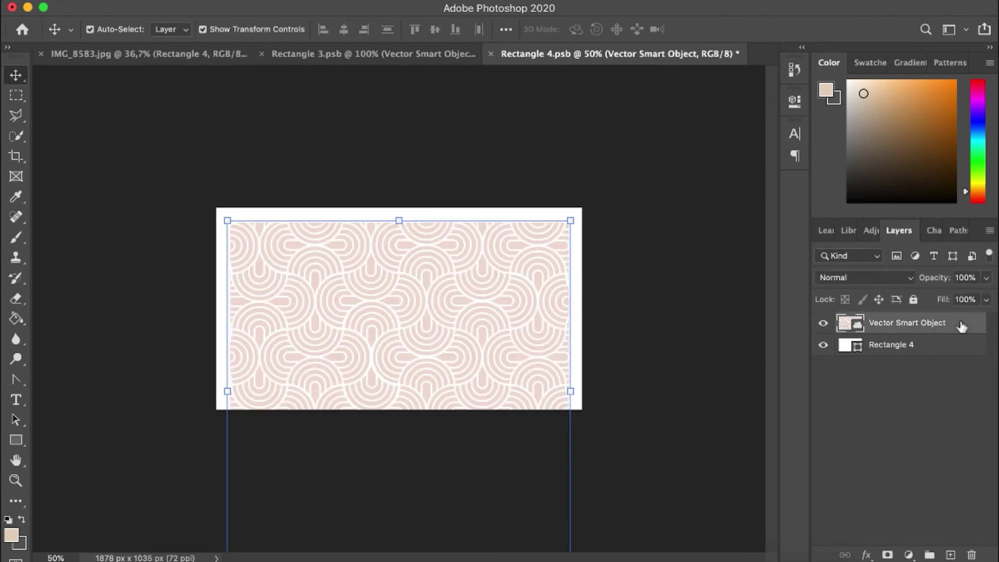
pyautogui.click(672, 313)
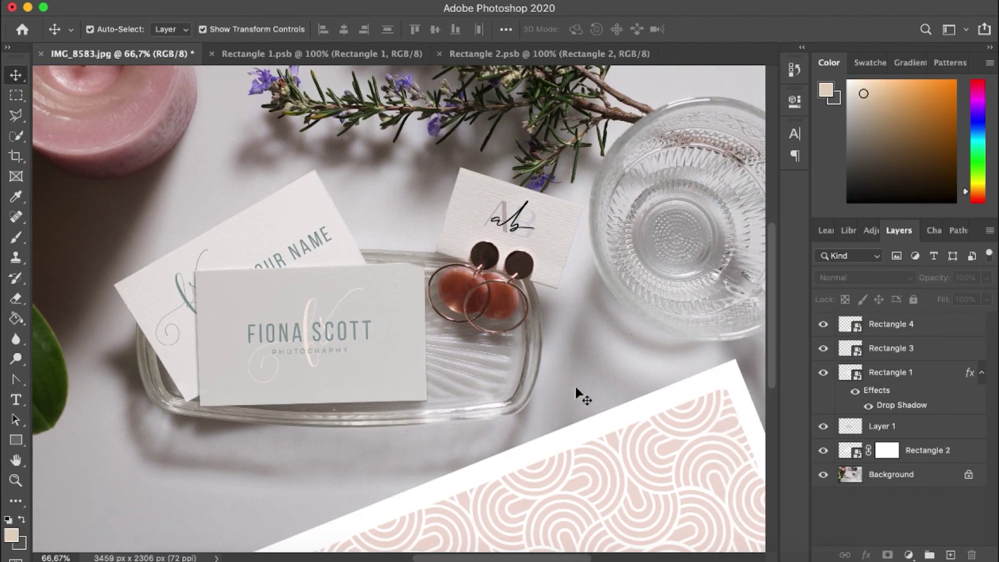
# - Close the Rectangle 1.psb and Rectangle 2.psb tabs and zoom out to 50% on the mock-up
pyautogui.hscroll(-3, 577, 395)
pyautogui.click(212, 54)
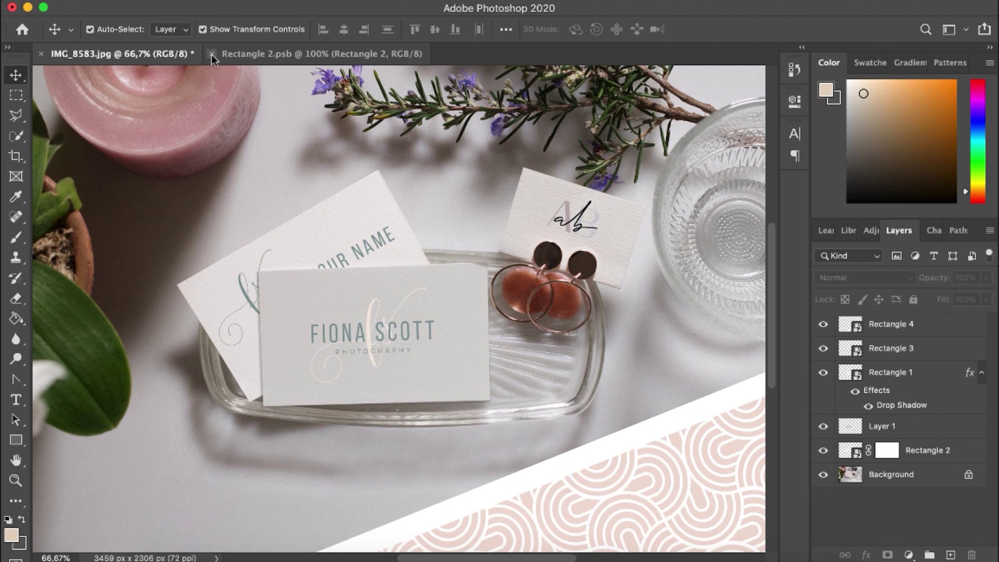
pyautogui.click(211, 54)
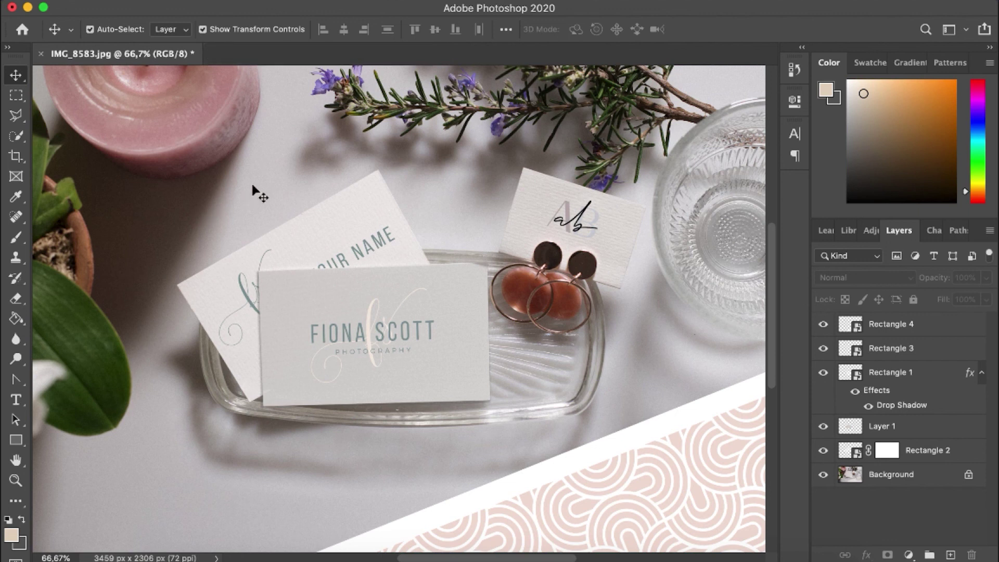
pyautogui.press('super+minus')
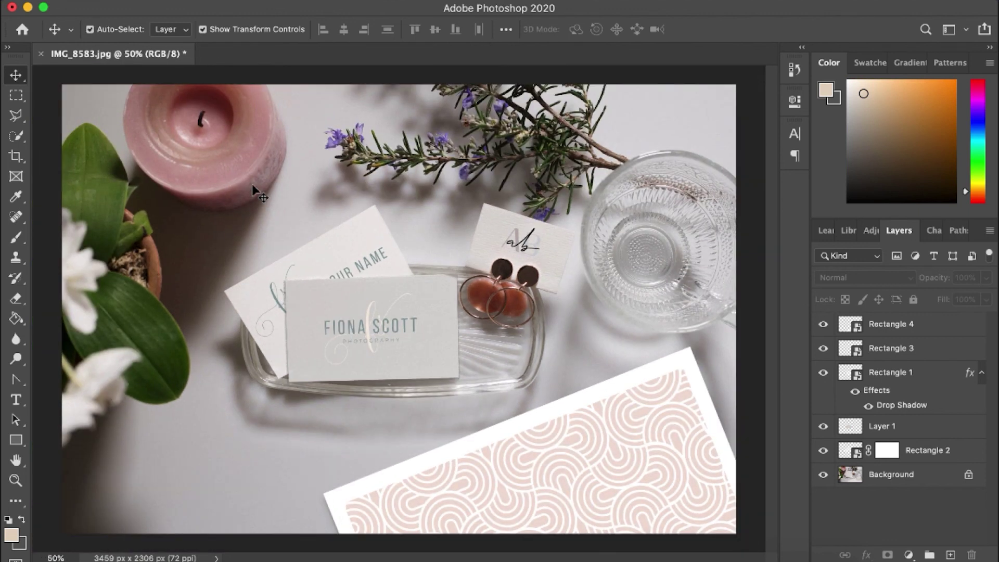